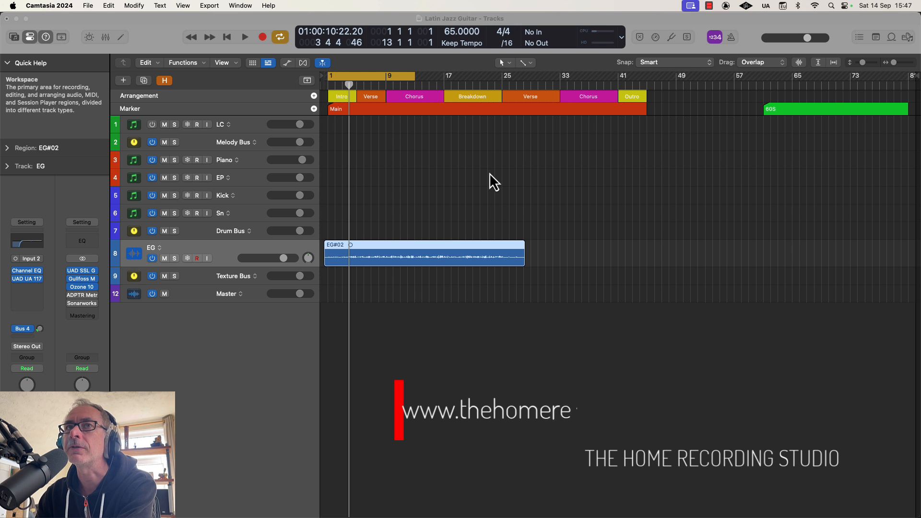
- Create one new Session Player Drummer track using the Latin percussionist style
{"action": "left_click", "coordinate": [496, 185]}
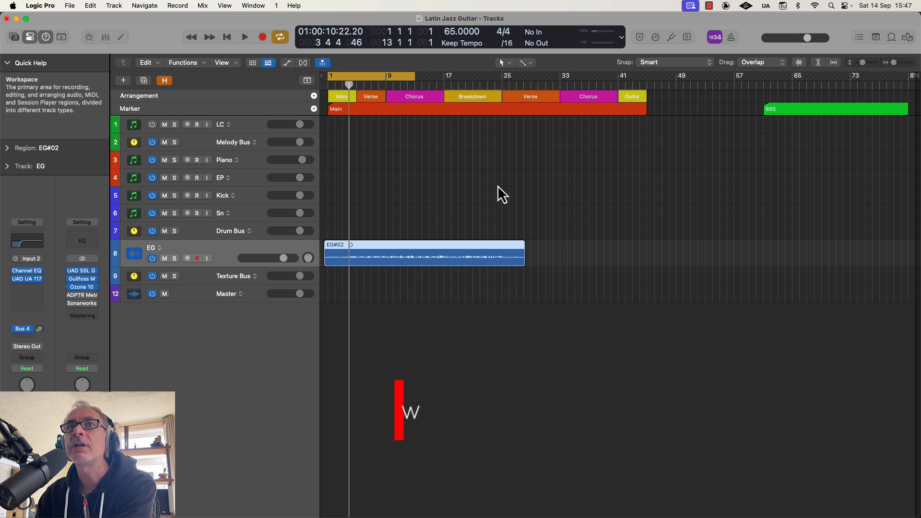
{"action": "left_click", "coordinate": [114, 5]}
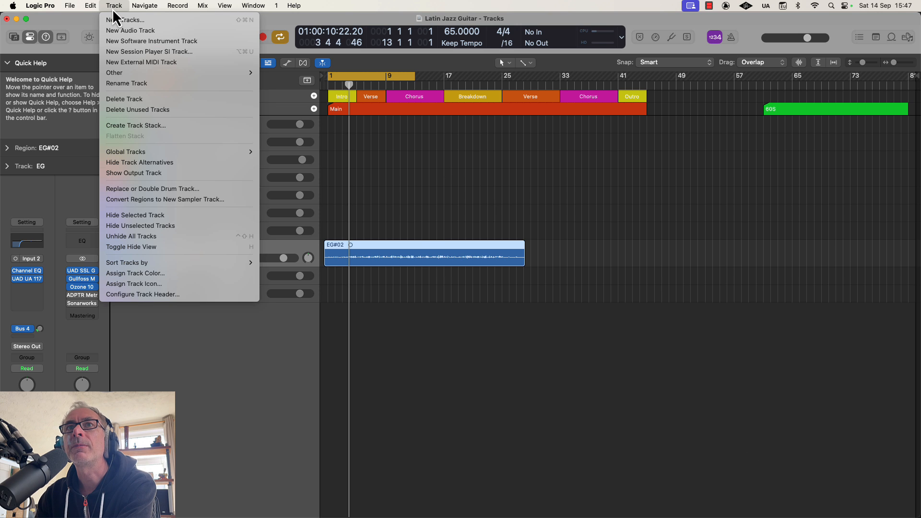
{"action": "left_click", "coordinate": [179, 52]}
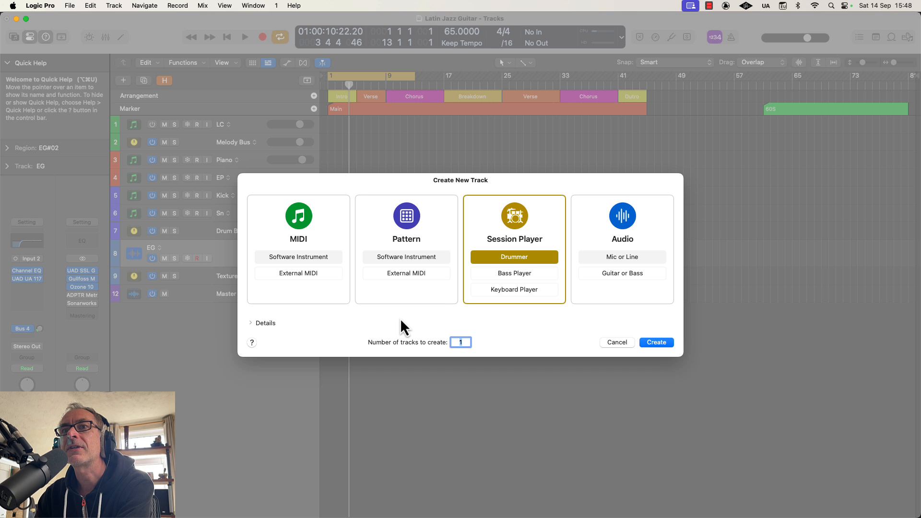
{"action": "left_click", "coordinate": [251, 324]}
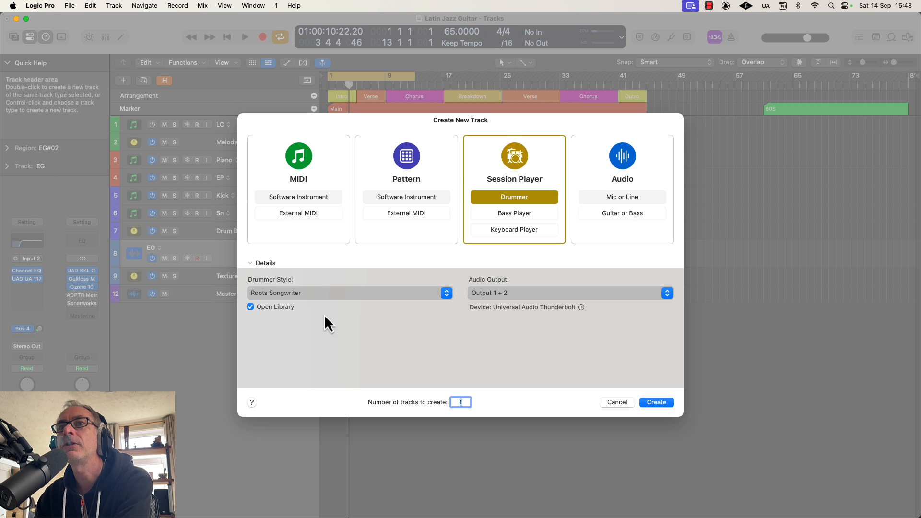
{"action": "left_click", "coordinate": [361, 294]}
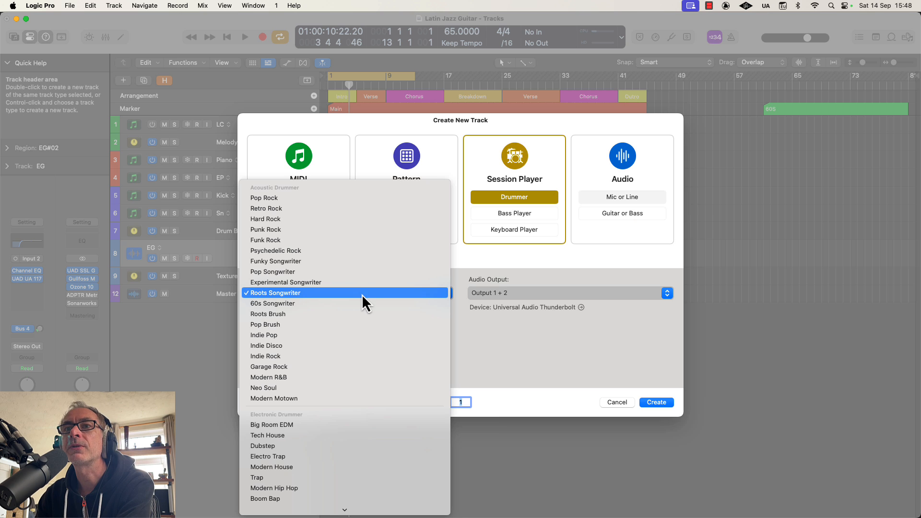
{"action": "left_click", "coordinate": [362, 295]}
{"action": "left_click", "coordinate": [343, 295]}
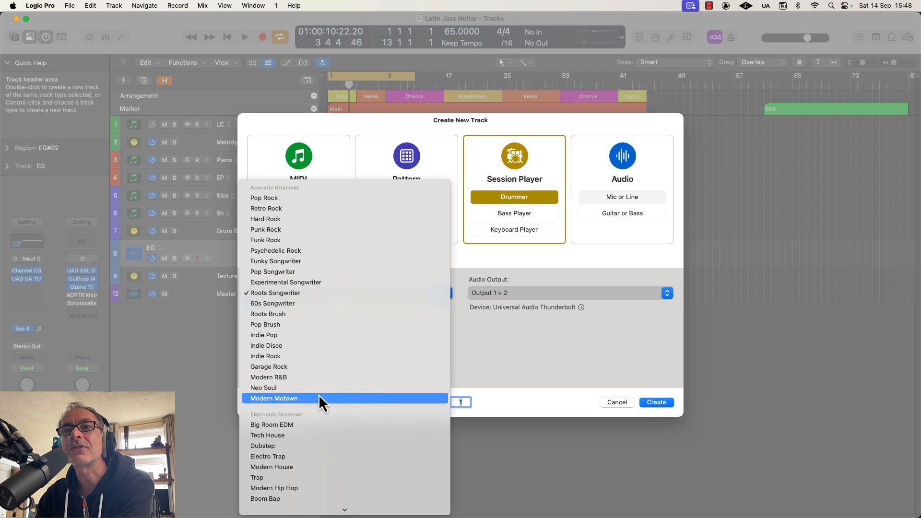
{"action": "scroll", "coordinate": [309, 336], "scroll_direction": "down", "scroll_amount": 3}
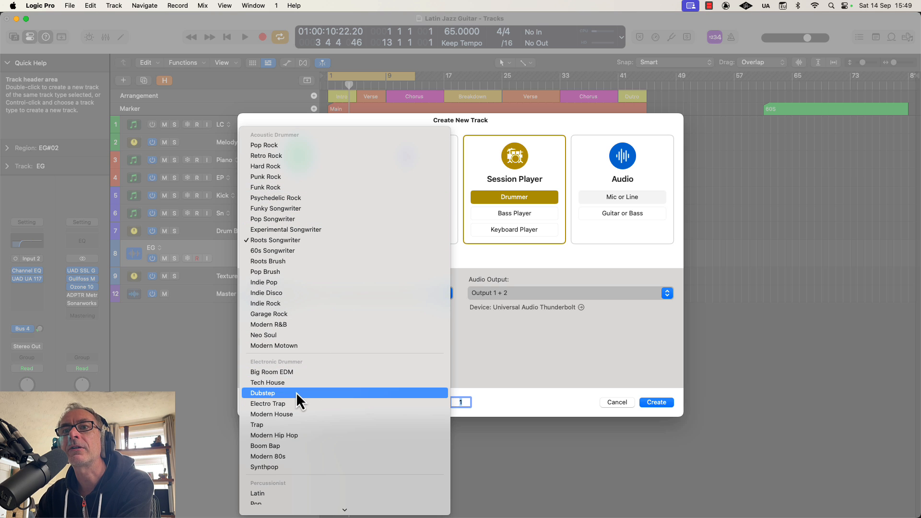
{"action": "scroll", "coordinate": [294, 404], "scroll_direction": "down", "scroll_amount": 1}
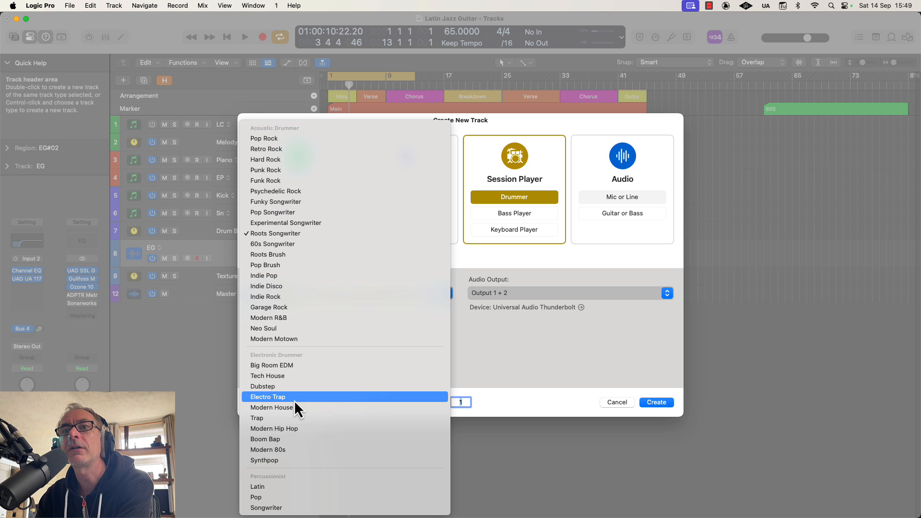
{"action": "left_click", "coordinate": [261, 488]}
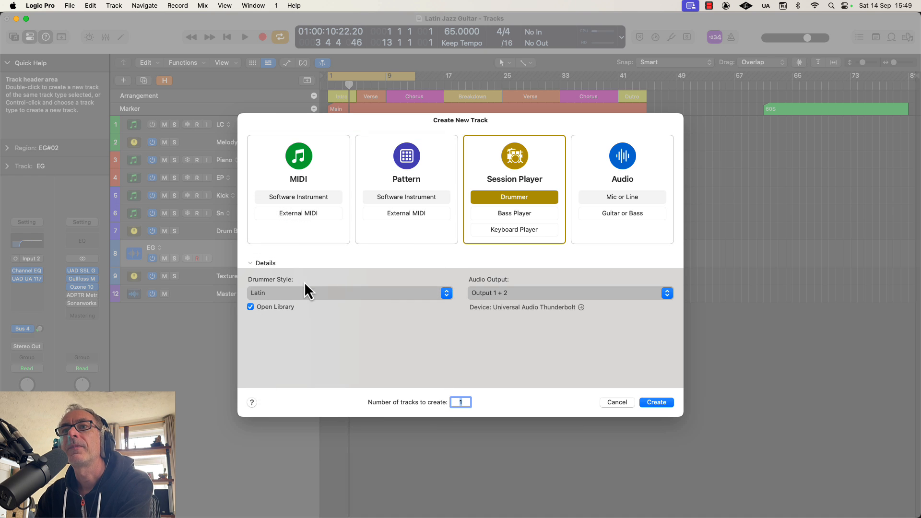
{"action": "left_click", "coordinate": [657, 402]}
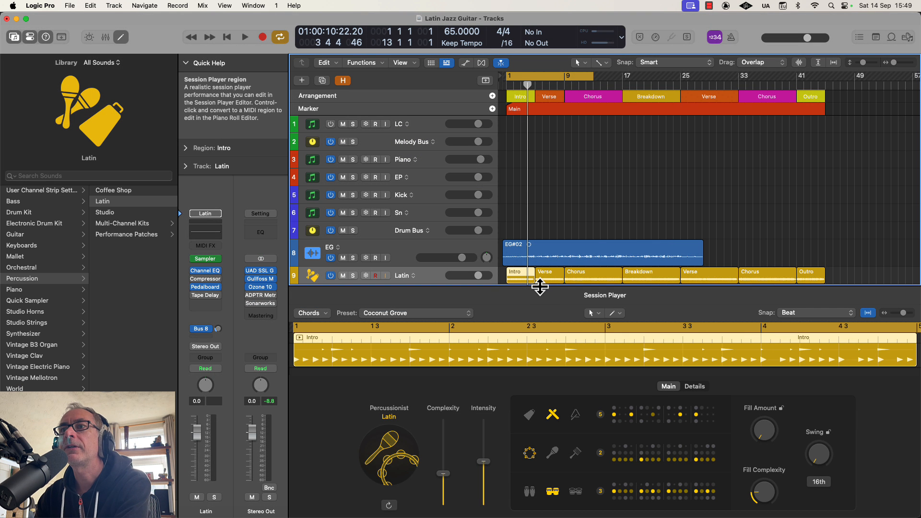
- Raise the performance Complexity of the Latin track's Intro region
{"action": "scroll", "coordinate": [536, 280], "scroll_direction": "down", "scroll_amount": 2}
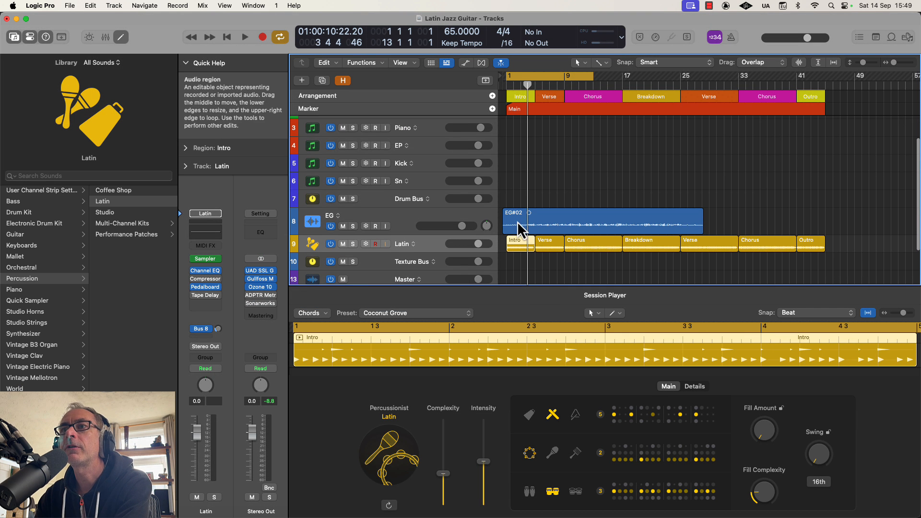
{"action": "scroll", "coordinate": [530, 232], "scroll_direction": "down", "scroll_amount": 1}
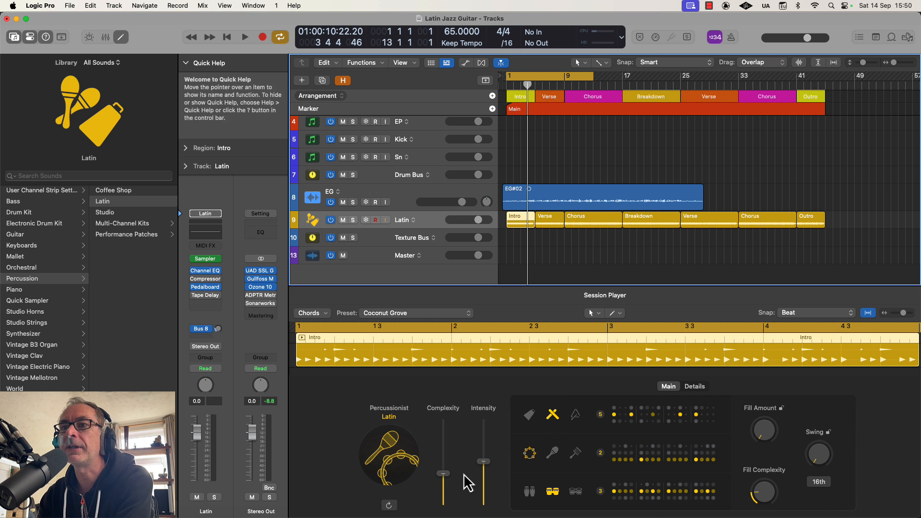
{"action": "left_click_drag", "start_coordinate": [440, 474], "coordinate": [441, 444]}
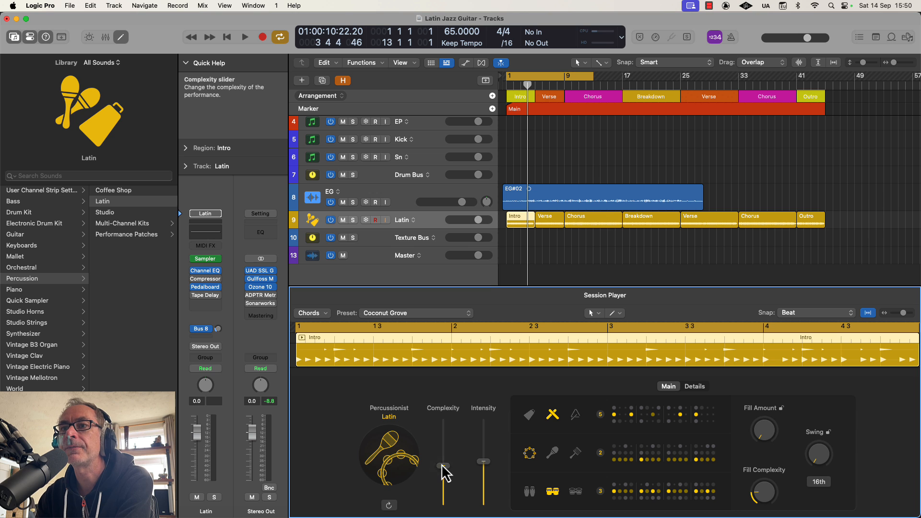
- Select all seven Latin regions and assign rhythmic pattern 6 to the cowbell, claves and triangle group
{"action": "scroll", "coordinate": [568, 232], "scroll_direction": "down", "scroll_amount": 1}
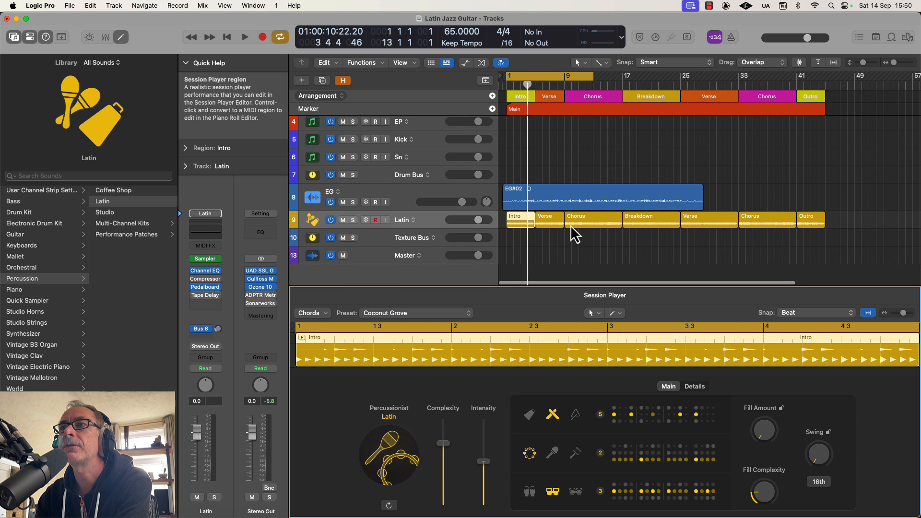
{"action": "scroll", "coordinate": [595, 226], "scroll_direction": "down", "scroll_amount": 2}
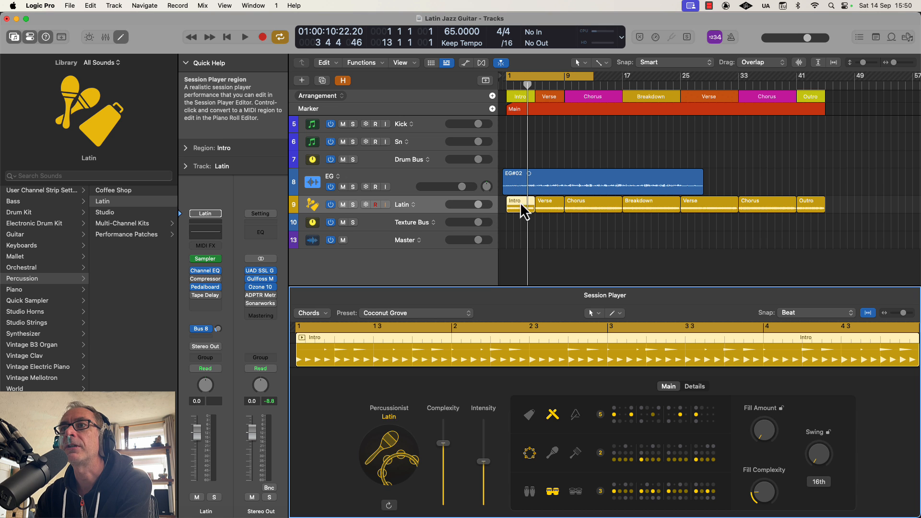
{"action": "left_click", "coordinate": [877, 206]}
{"action": "left_click_drag", "start_coordinate": [877, 203], "coordinate": [513, 220]}
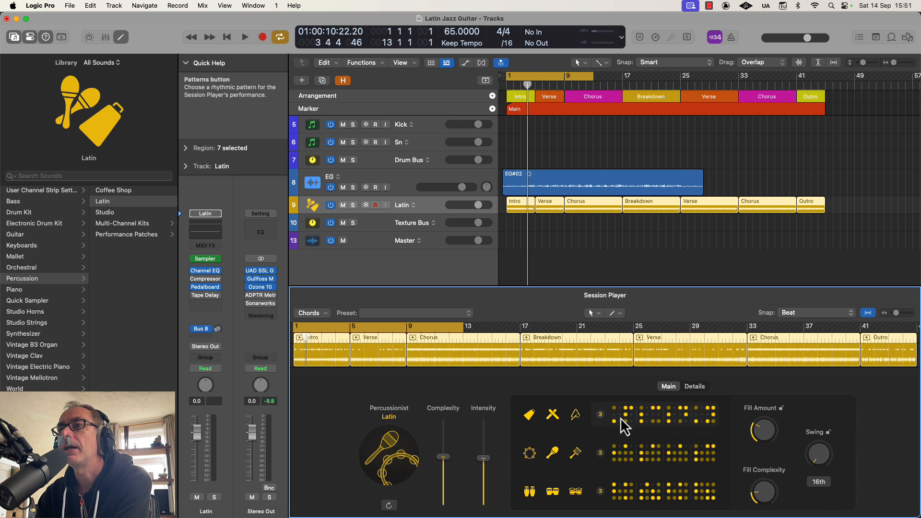
{"action": "left_click", "coordinate": [646, 416]}
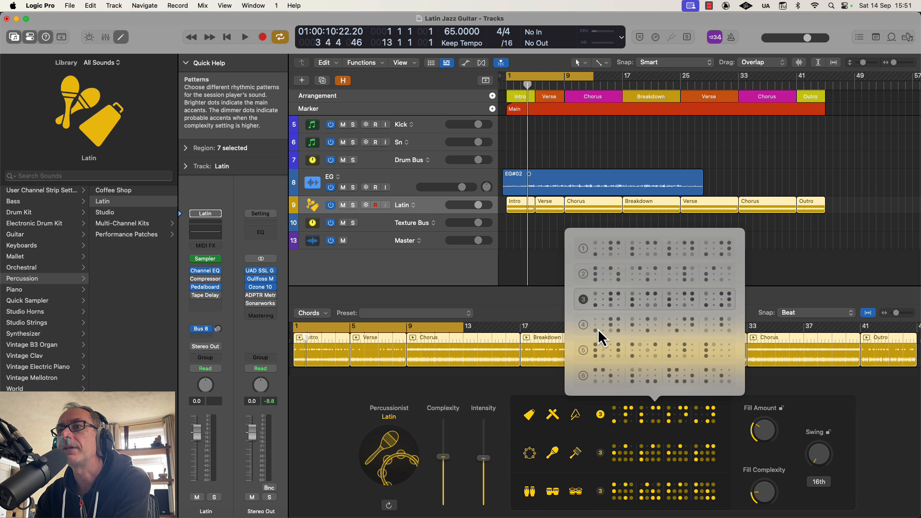
{"action": "left_click", "coordinate": [618, 375]}
- Set Humanize to 48% in the detail settings of the selected Latin regions, keeping the Standard tempo option
{"action": "left_click", "coordinate": [696, 386]}
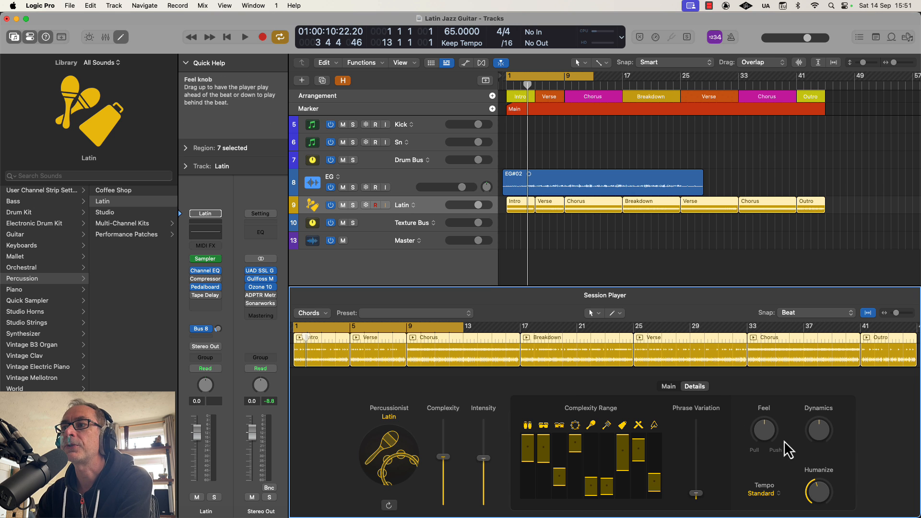
{"action": "left_click", "coordinate": [815, 492]}
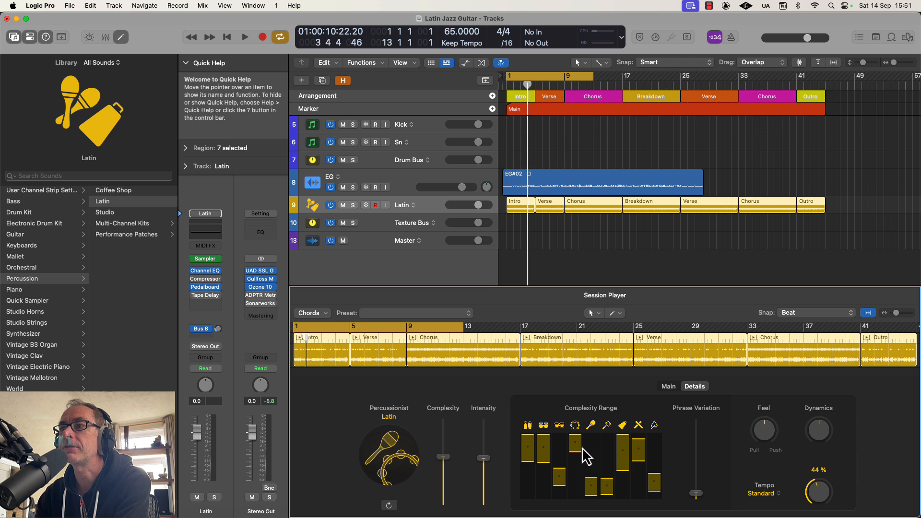
{"action": "mouse_move", "coordinate": [811, 493]}
{"action": "left_mouse_down"}
{"action": "mouse_move", "coordinate": [808, 505]}
{"action": "mouse_move", "coordinate": [816, 484]}
{"action": "mouse_move", "coordinate": [812, 509]}
{"action": "mouse_move", "coordinate": [816, 495]}
{"action": "left_mouse_up"}
{"action": "left_click", "coordinate": [762, 493]}
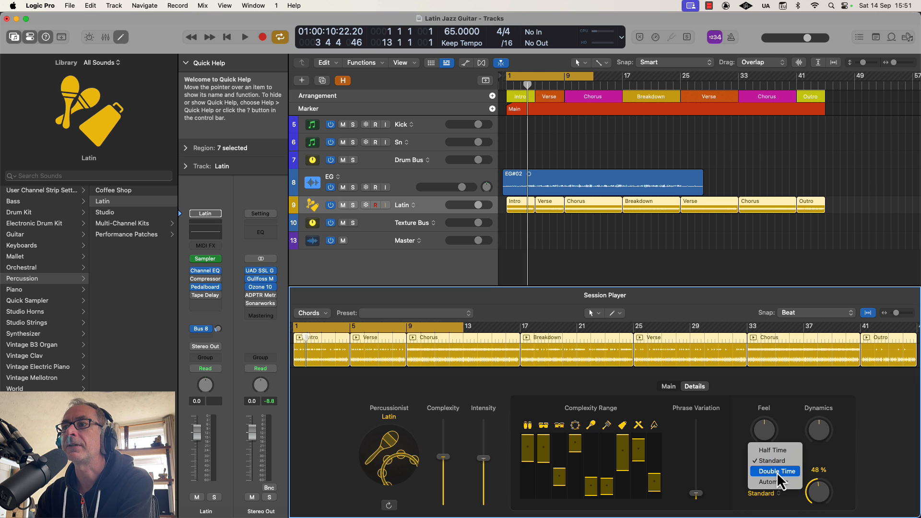
{"action": "left_click", "coordinate": [860, 437]}
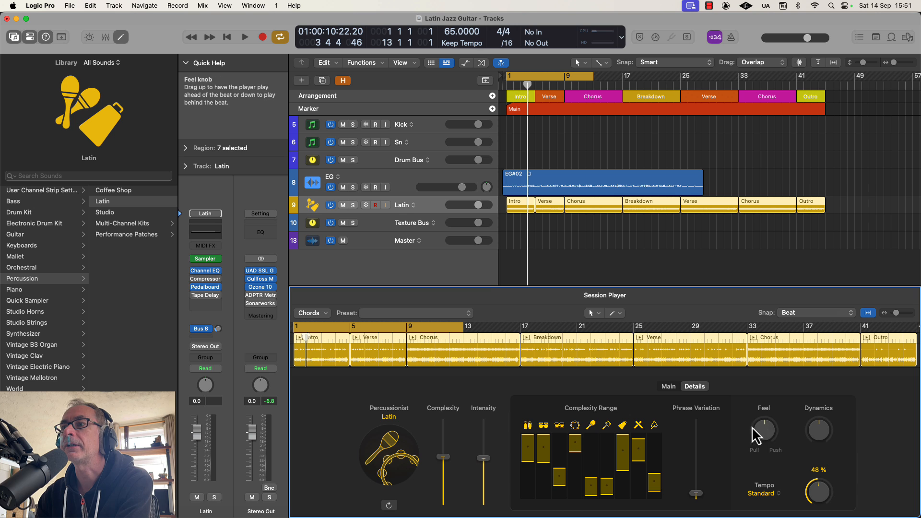
- Shift the Feel of the selected Latin regions slightly toward Pull
{"action": "mouse_move", "coordinate": [763, 427]}
{"action": "left_mouse_down"}
{"action": "mouse_move", "coordinate": [755, 439]}
{"action": "mouse_move", "coordinate": [774, 418]}
{"action": "mouse_move", "coordinate": [766, 428]}
{"action": "left_mouse_up"}
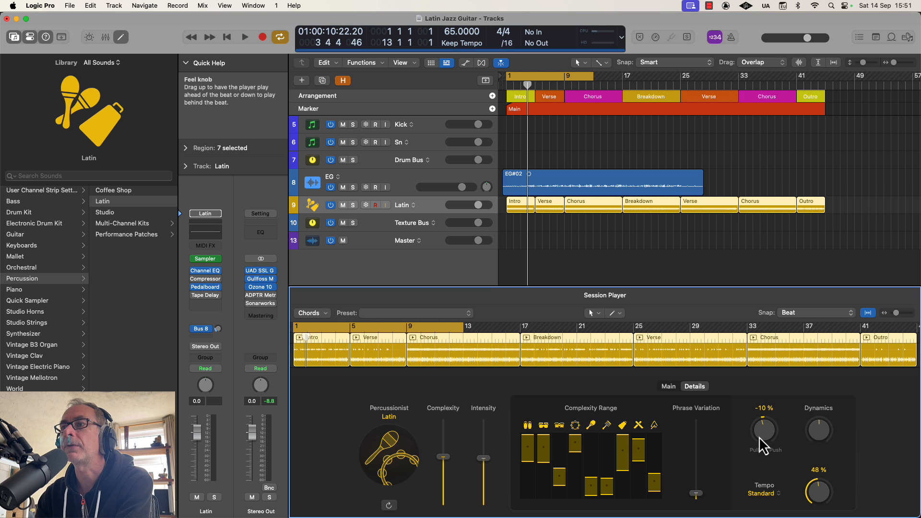
{"action": "left_click_drag", "start_coordinate": [766, 428], "coordinate": [772, 427]}
{"action": "left_click_drag", "start_coordinate": [772, 416], "coordinate": [773, 415]}
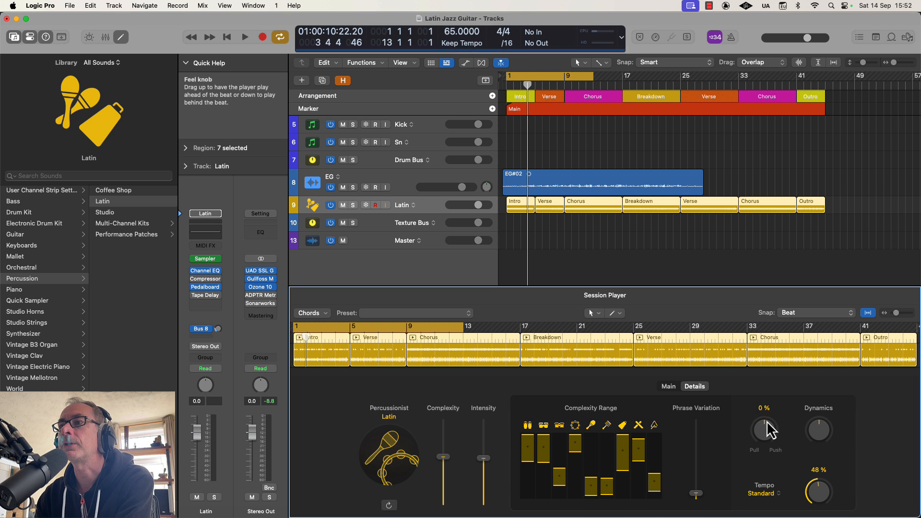
- Try very low and high Dynamics settings on the selected Latin regions and return Dynamics to its neutral centre
{"action": "left_click_drag", "start_coordinate": [819, 431], "coordinate": [815, 477]}
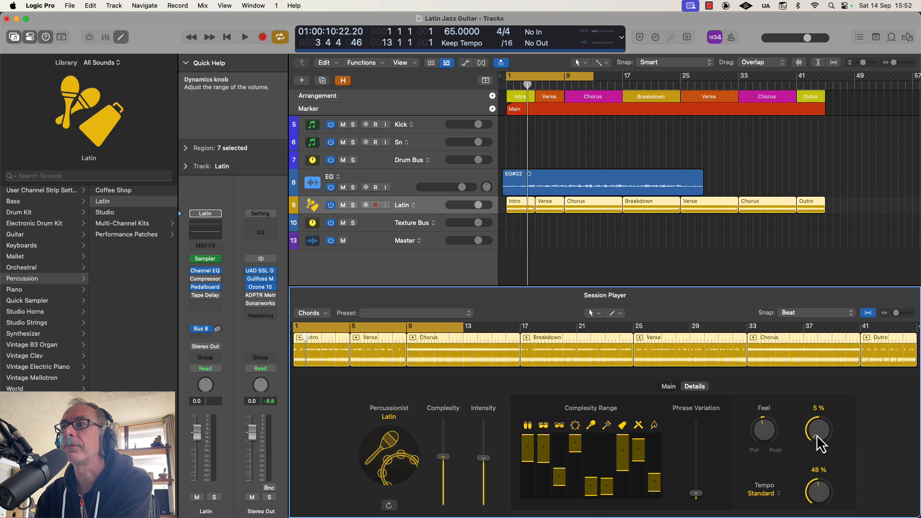
{"action": "left_click_drag", "start_coordinate": [815, 443], "coordinate": [795, 354]}
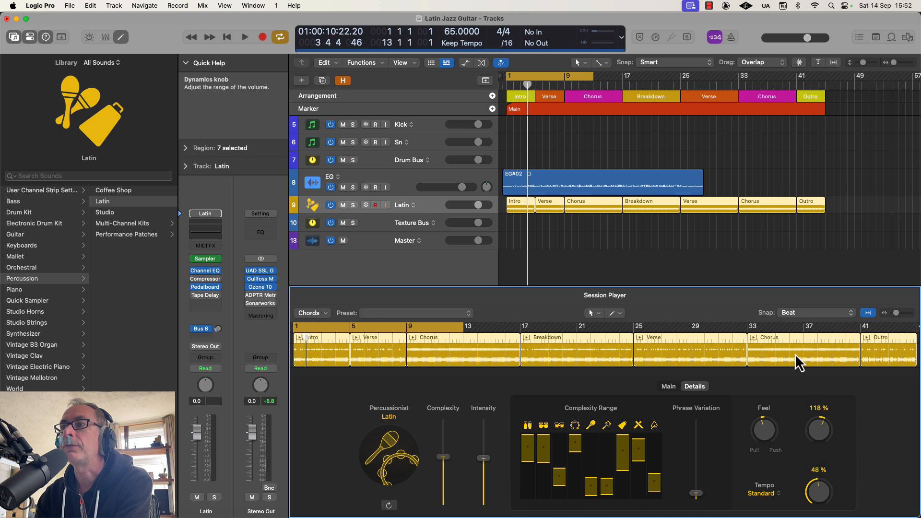
{"action": "left_click_drag", "start_coordinate": [825, 323], "coordinate": [831, 317]}
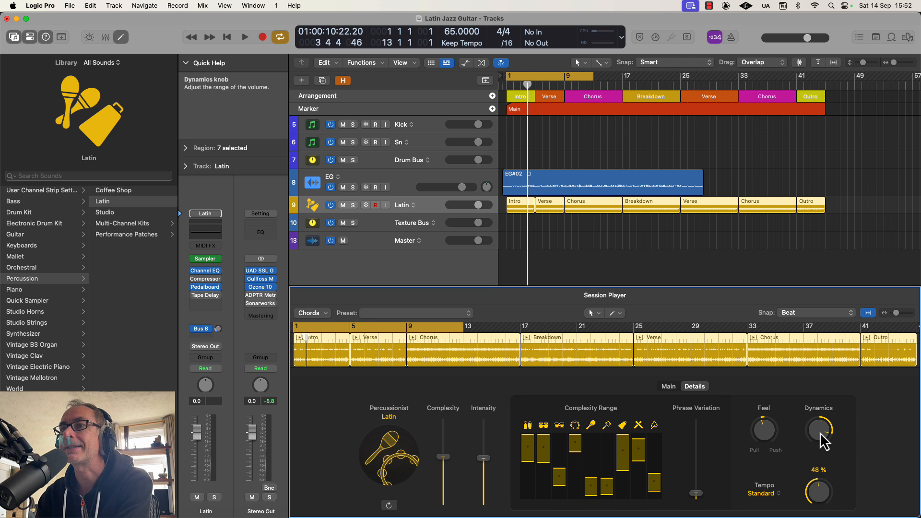
{"action": "left_click_drag", "start_coordinate": [820, 433], "coordinate": [815, 427]}
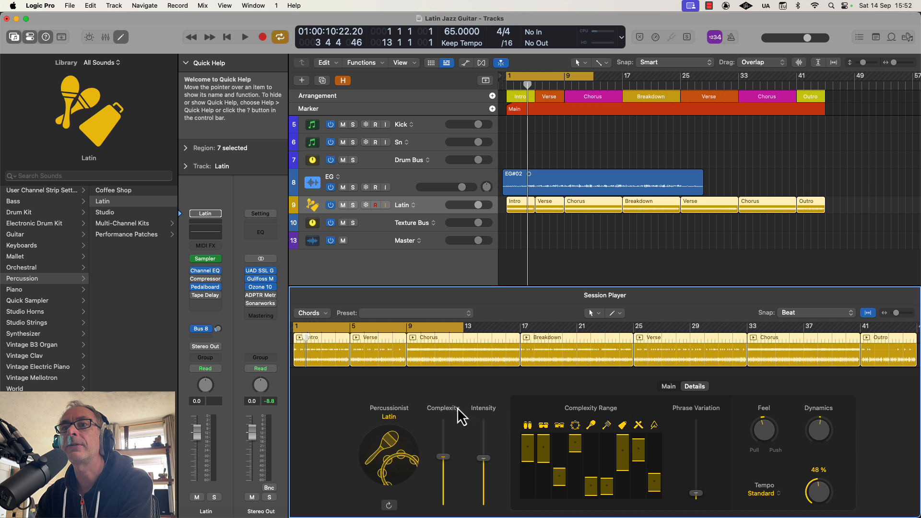
- Change the Session Player on the Latin track to an Acoustic Drummer in the Pop Brush style, with its patch changing too
{"action": "left_click", "coordinate": [383, 458]}
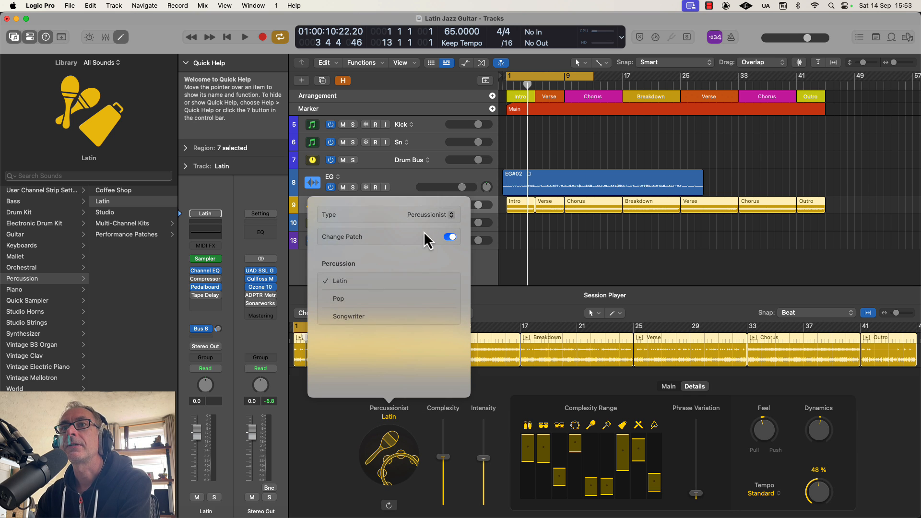
{"action": "left_click", "coordinate": [440, 214]}
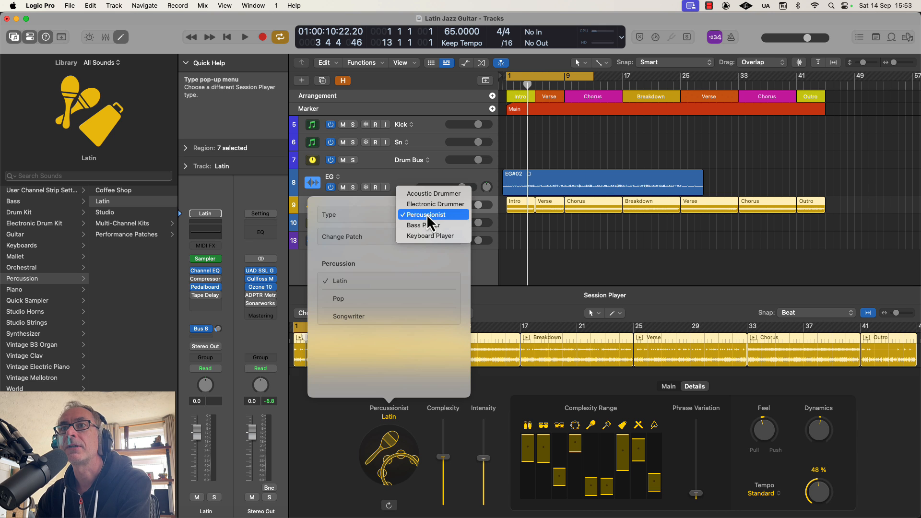
{"action": "left_click", "coordinate": [419, 194]}
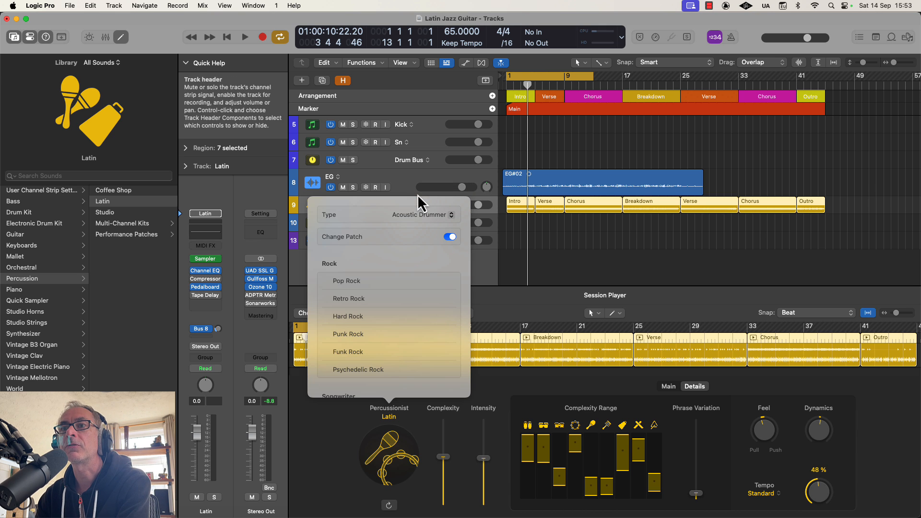
{"action": "scroll", "coordinate": [375, 331], "scroll_direction": "down", "scroll_amount": 3}
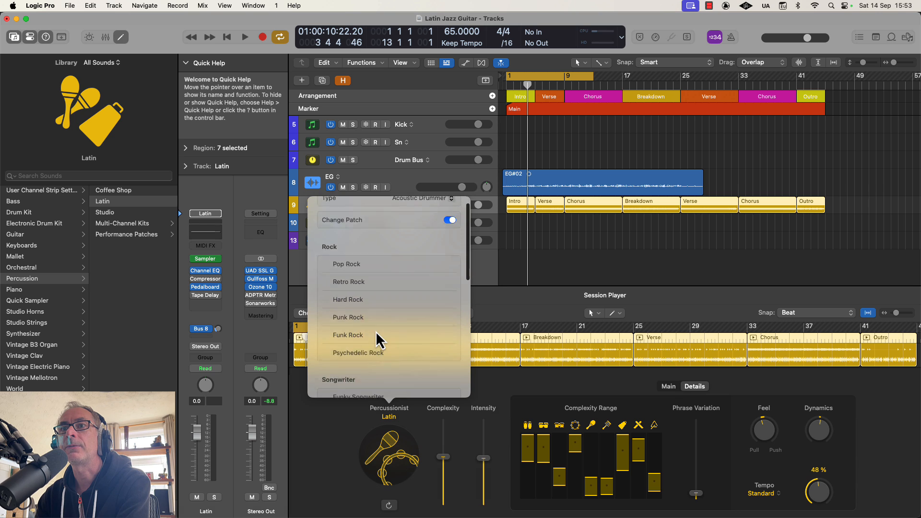
{"action": "scroll", "coordinate": [376, 331], "scroll_direction": "down", "scroll_amount": 10}
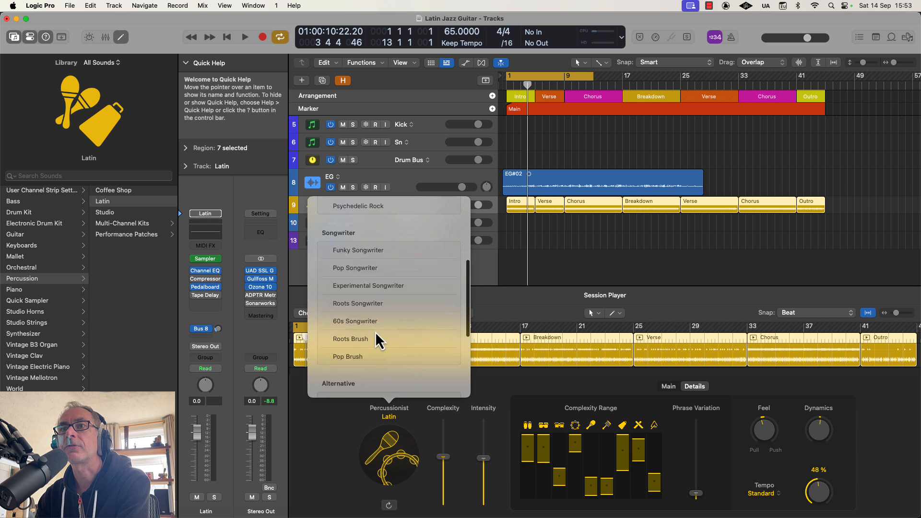
{"action": "scroll", "coordinate": [375, 332], "scroll_direction": "down", "scroll_amount": 8}
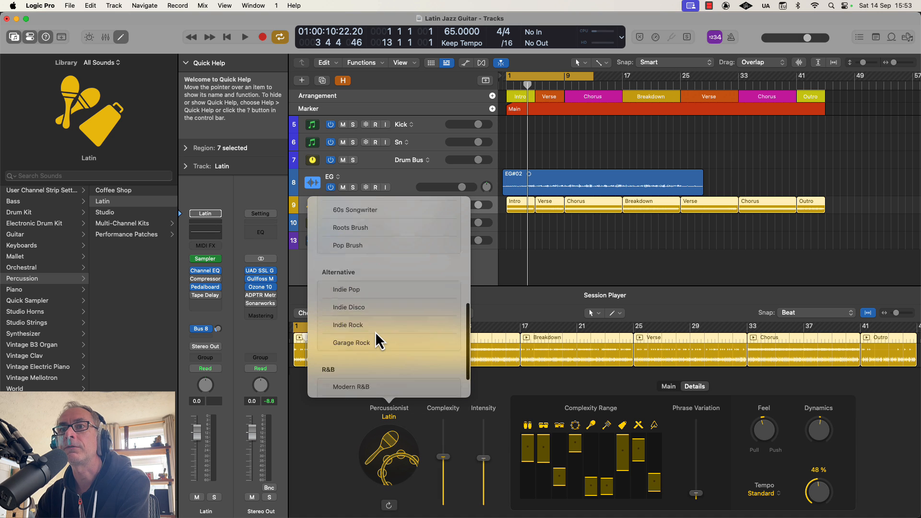
{"action": "scroll", "coordinate": [375, 332], "scroll_direction": "up", "scroll_amount": 10}
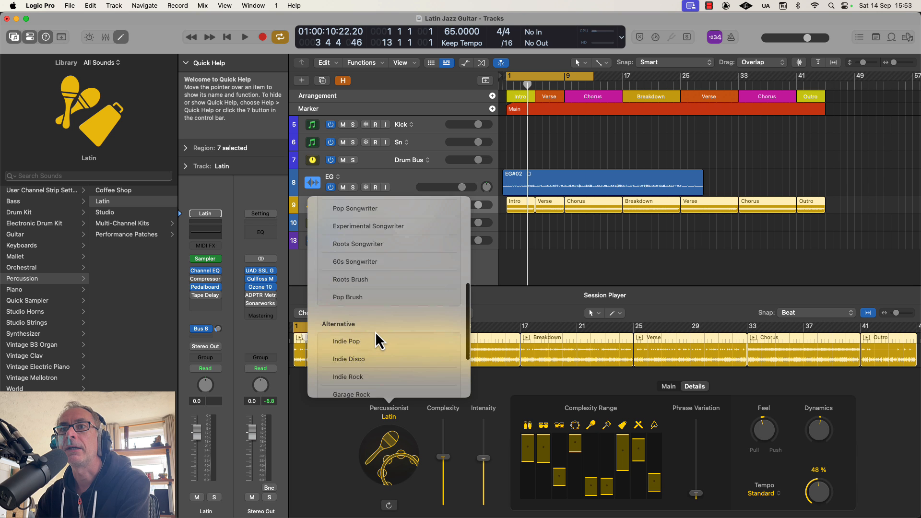
{"action": "scroll", "coordinate": [375, 332], "scroll_direction": "up", "scroll_amount": 2}
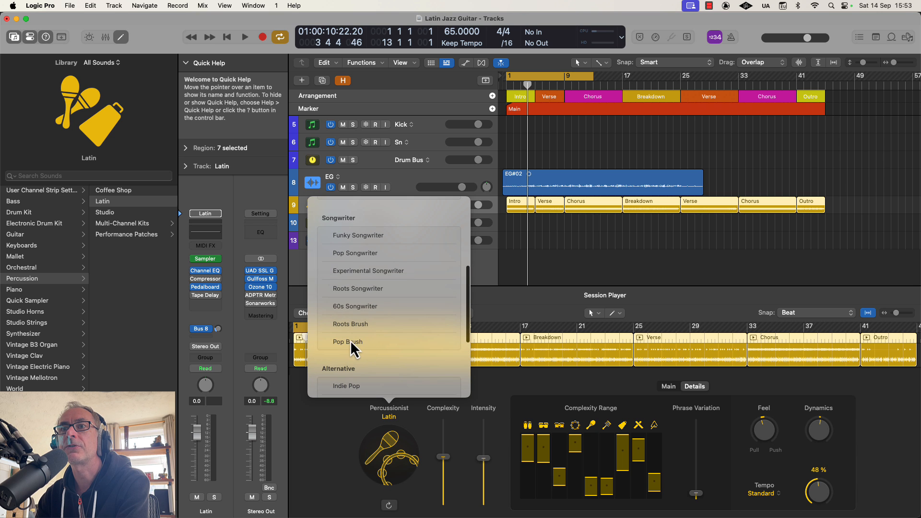
{"action": "left_click", "coordinate": [361, 341]}
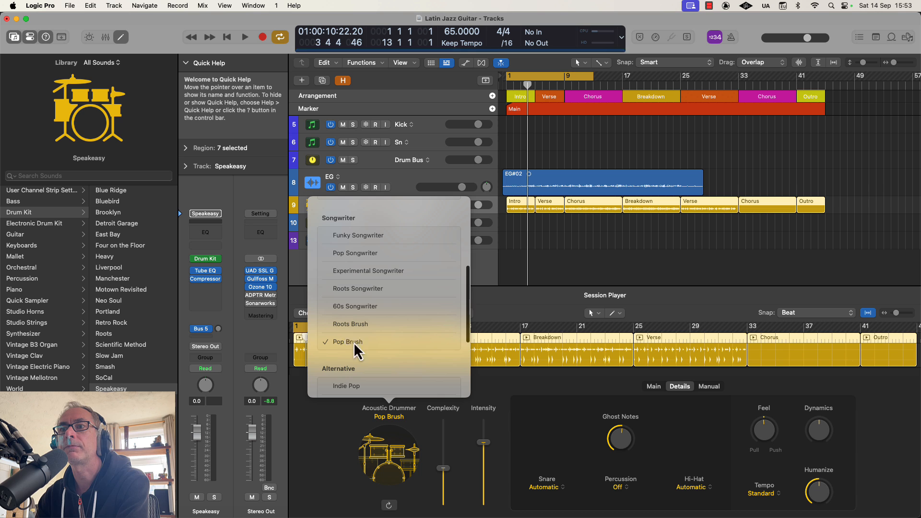
{"action": "left_click", "coordinate": [396, 418]}
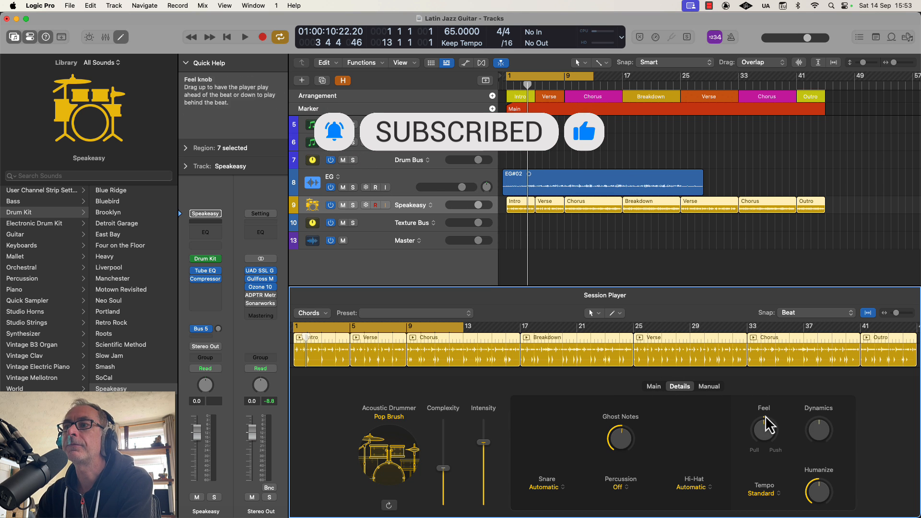
- Assign rhythmic pattern 3 to the cymbal and hi-hat group of the selected regions, then show the manual pattern grid
{"action": "left_click", "coordinate": [653, 387]}
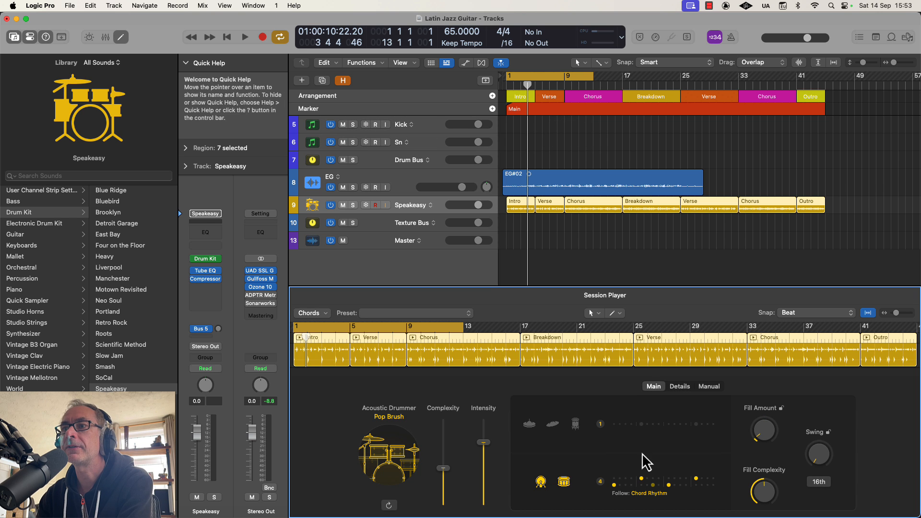
{"action": "left_click", "coordinate": [650, 425]}
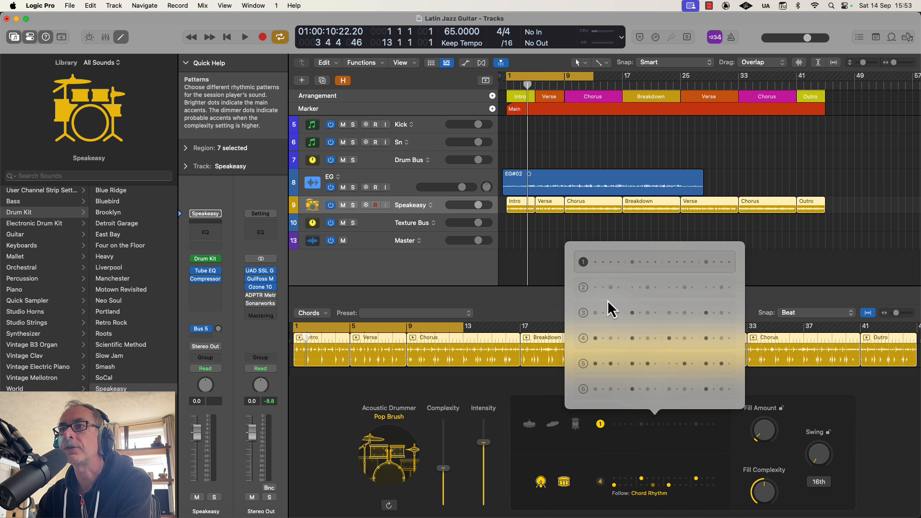
{"action": "left_click", "coordinate": [623, 313]}
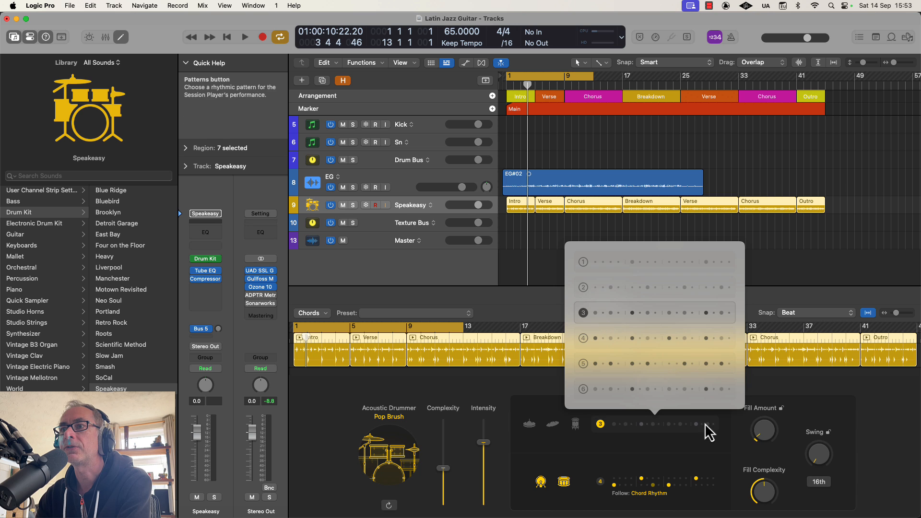
{"action": "left_click", "coordinate": [764, 296]}
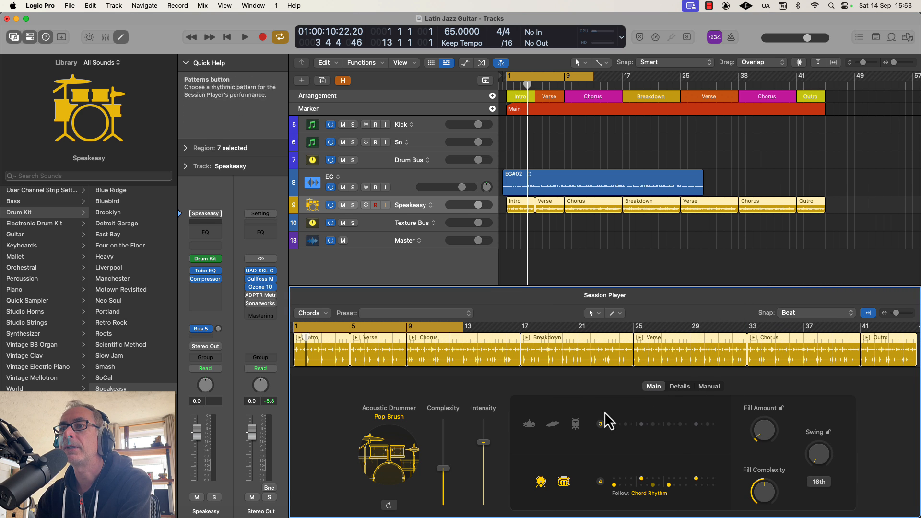
{"action": "left_click", "coordinate": [713, 388]}
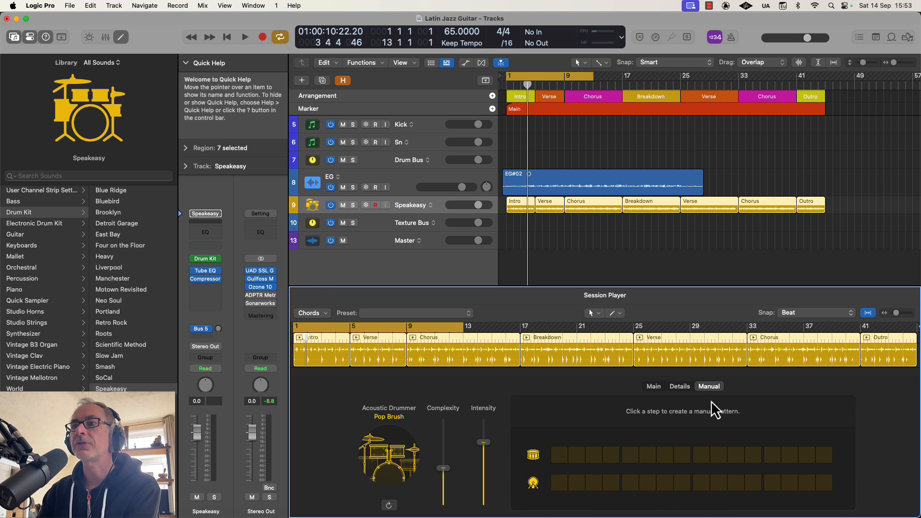
- Select only the Intro region on the Speakeasy track and shorten the cycle area to end at bar 5
{"action": "left_click", "coordinate": [539, 231]}
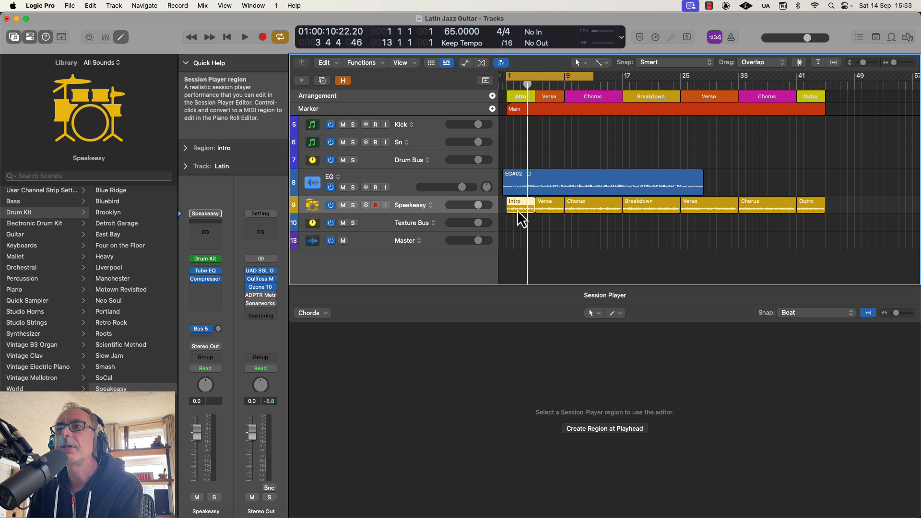
{"action": "left_click", "coordinate": [517, 209]}
{"action": "left_click_drag", "start_coordinate": [589, 80], "coordinate": [534, 113]}
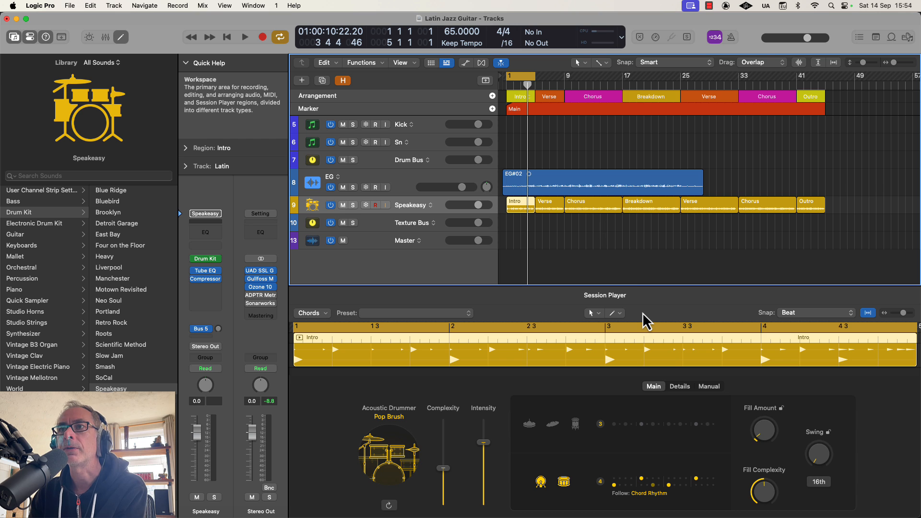
- Audition the looped Intro briefly and lower the EG track's volume to about -2.6 dB
{"action": "key", "text": "space"}
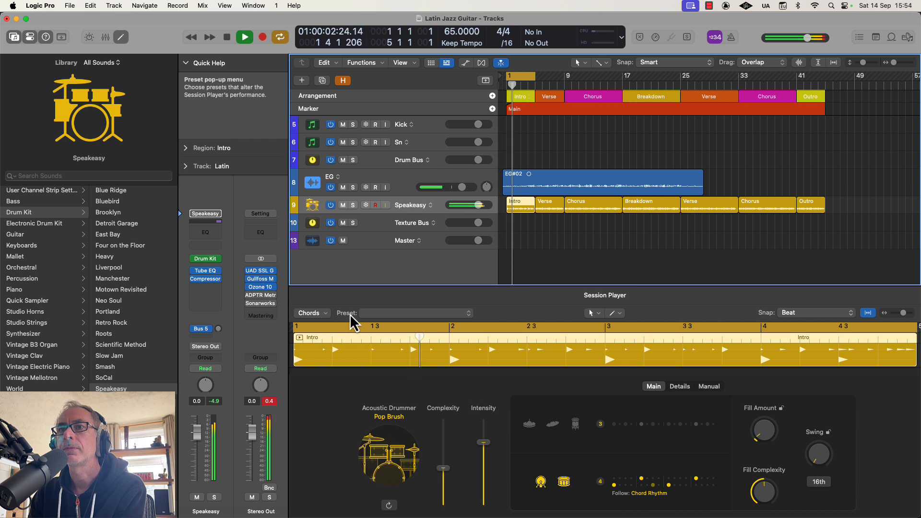
{"action": "key", "text": "space"}
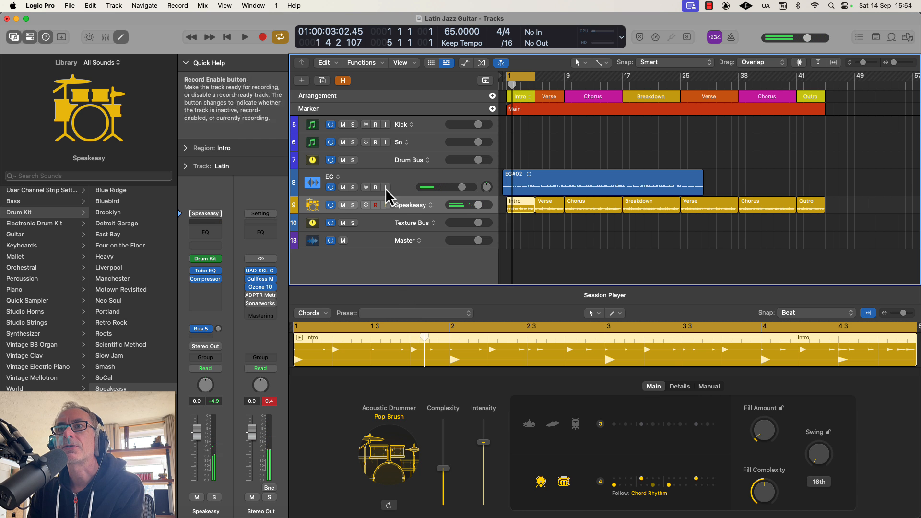
{"action": "left_click_drag", "start_coordinate": [459, 188], "coordinate": [452, 188]}
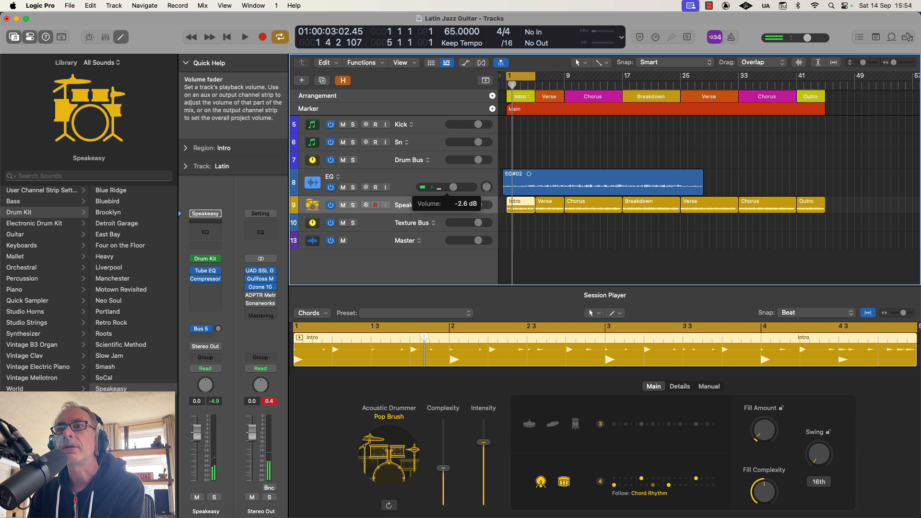
- Apply the Far and Away preset to the Intro region, audition it and review the other available presets
{"action": "left_click", "coordinate": [399, 315]}
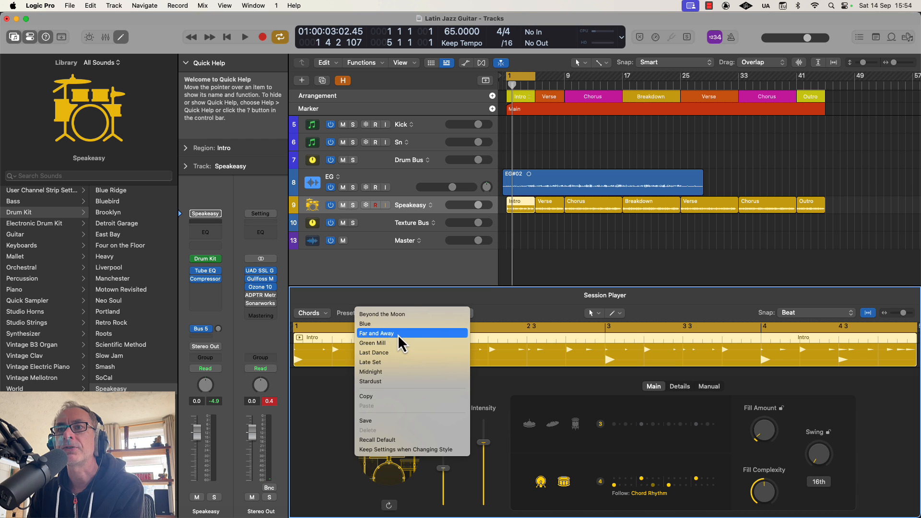
{"action": "left_click", "coordinate": [398, 333]}
{"action": "key", "text": "space"}
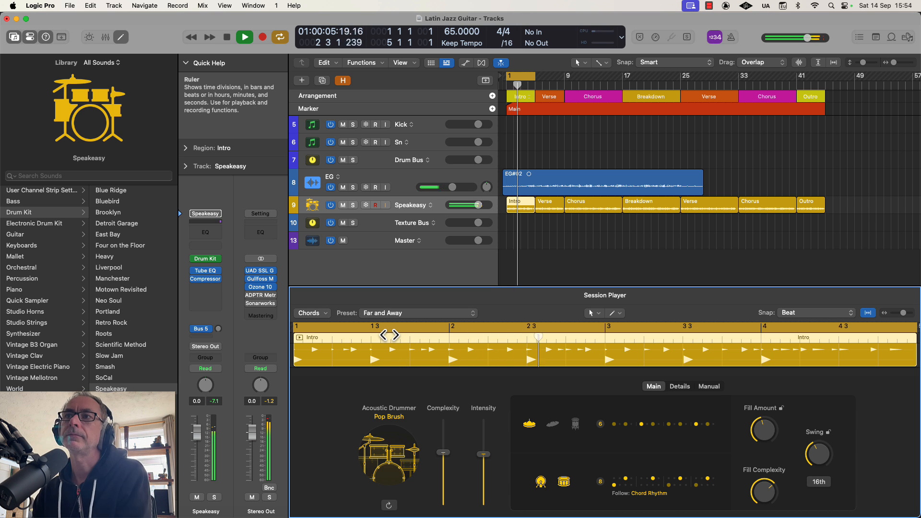
{"action": "key", "text": "space"}
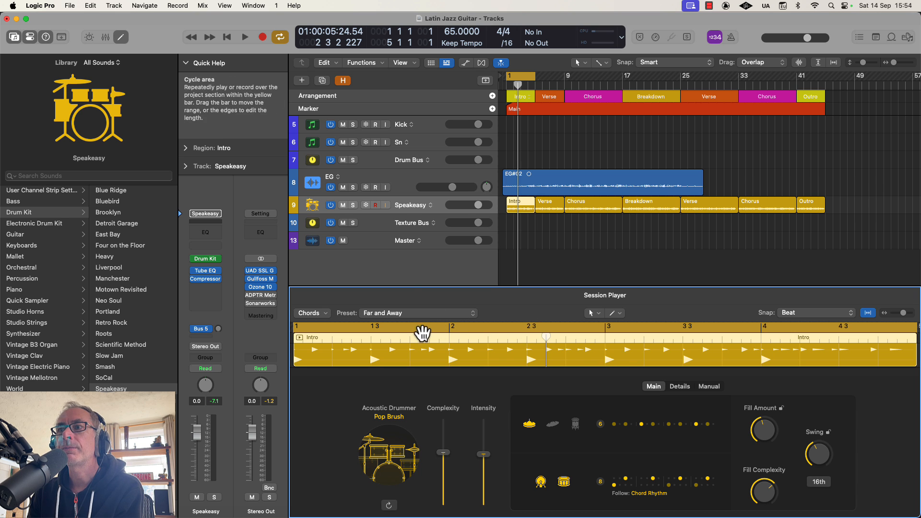
{"action": "left_click", "coordinate": [417, 314]}
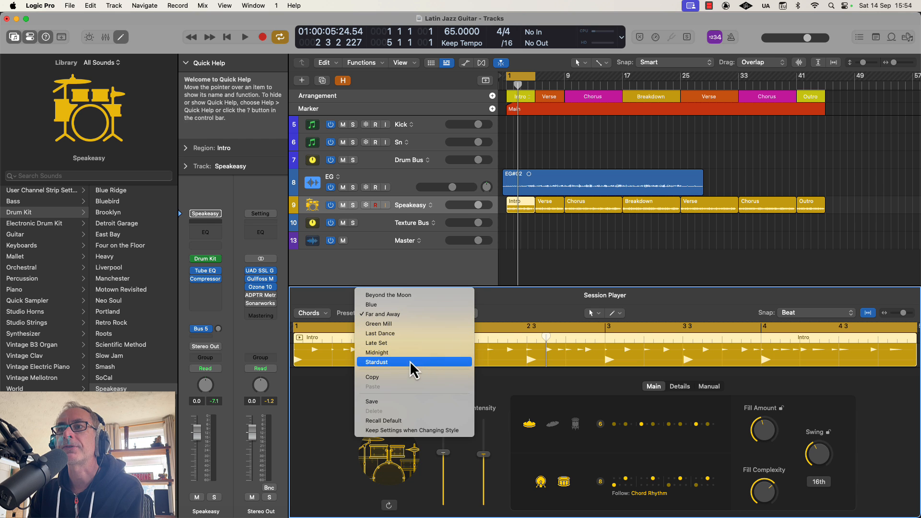
{"action": "left_click", "coordinate": [517, 297]}
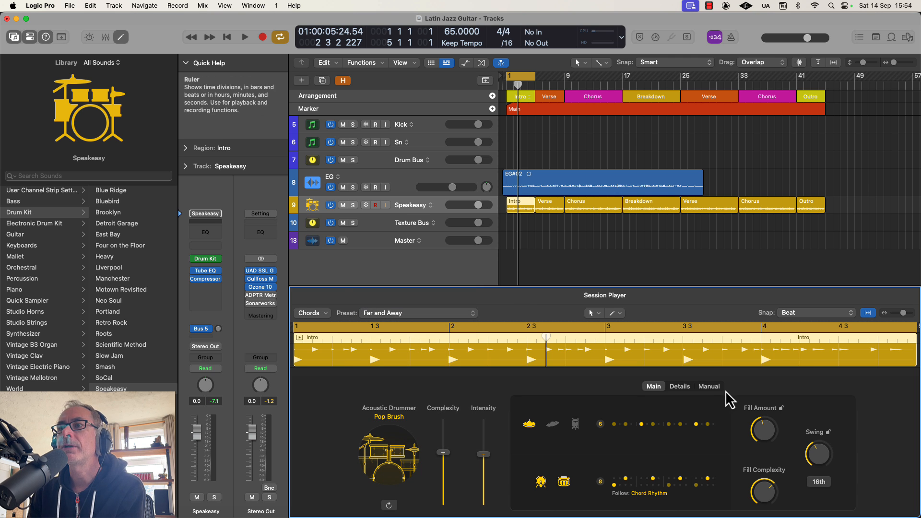
- Create a one-bar manual kick pattern for the Intro region on steps 1, 5, 9 and 13 and audition it
{"action": "left_click", "coordinate": [706, 389]}
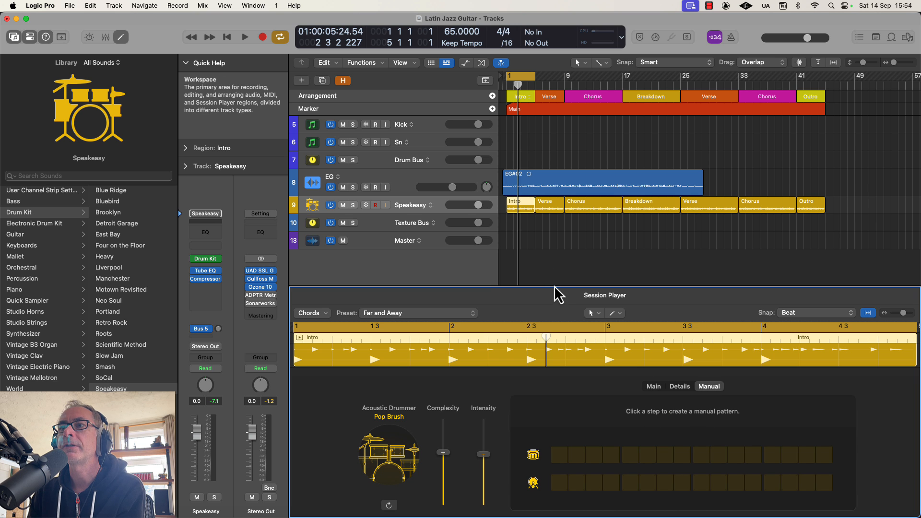
{"action": "left_click_drag", "start_coordinate": [551, 283], "coordinate": [552, 226]}
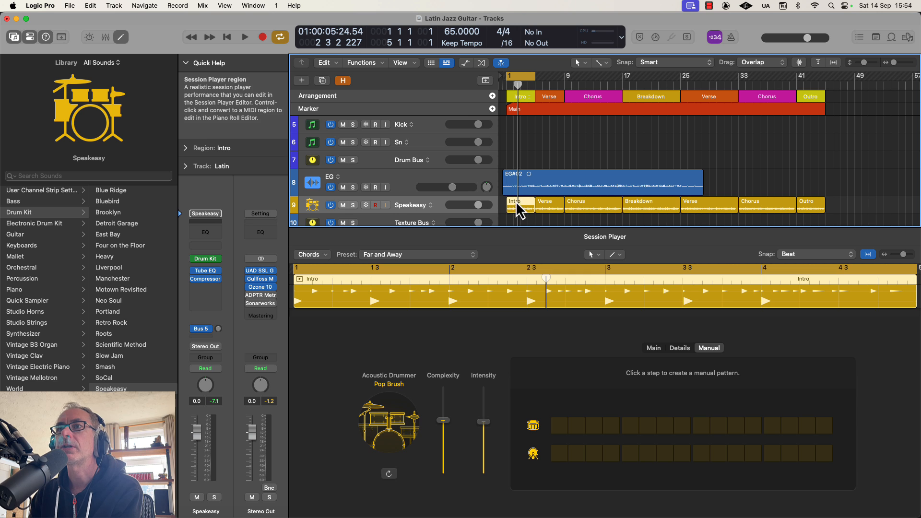
{"action": "left_click", "coordinate": [555, 456]}
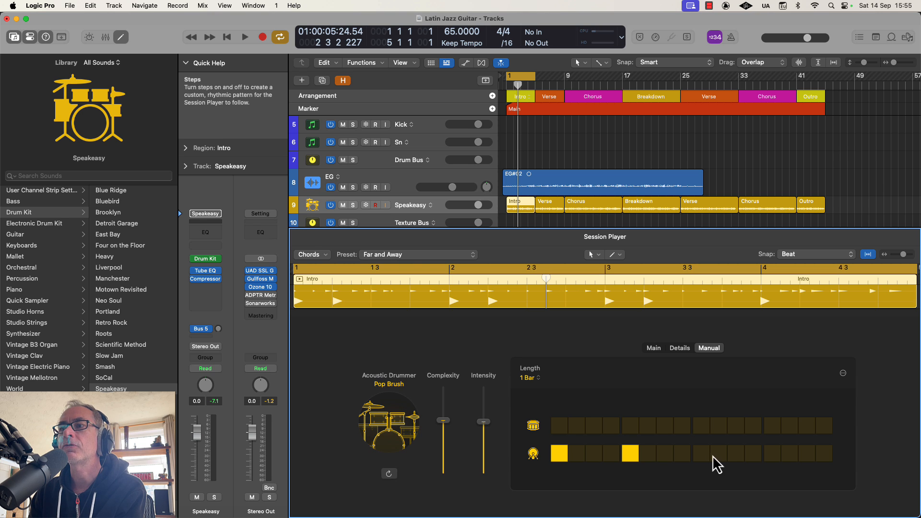
{"action": "left_click", "coordinate": [770, 456]}
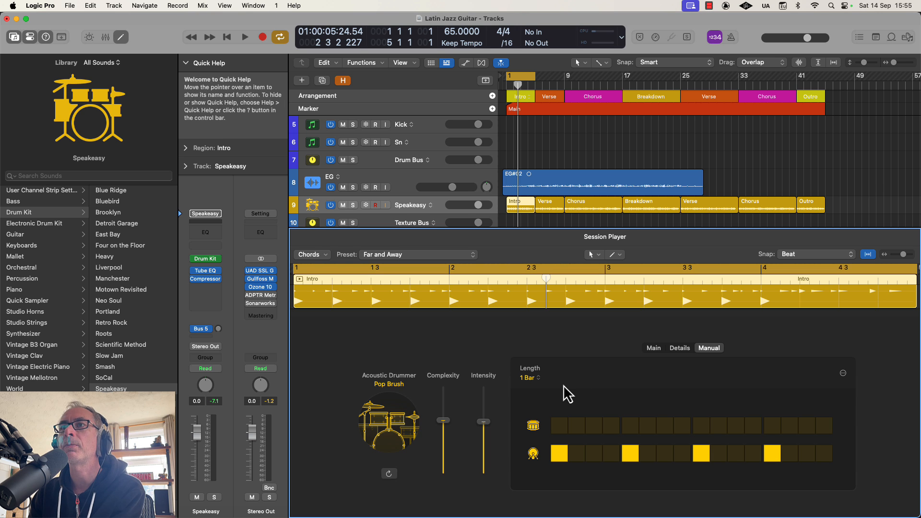
{"action": "key", "text": "space"}
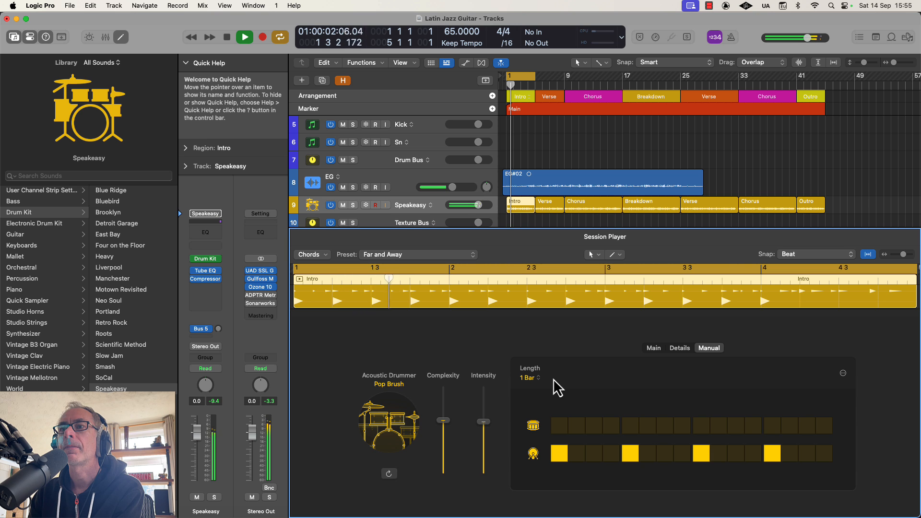
{"action": "key", "text": "space"}
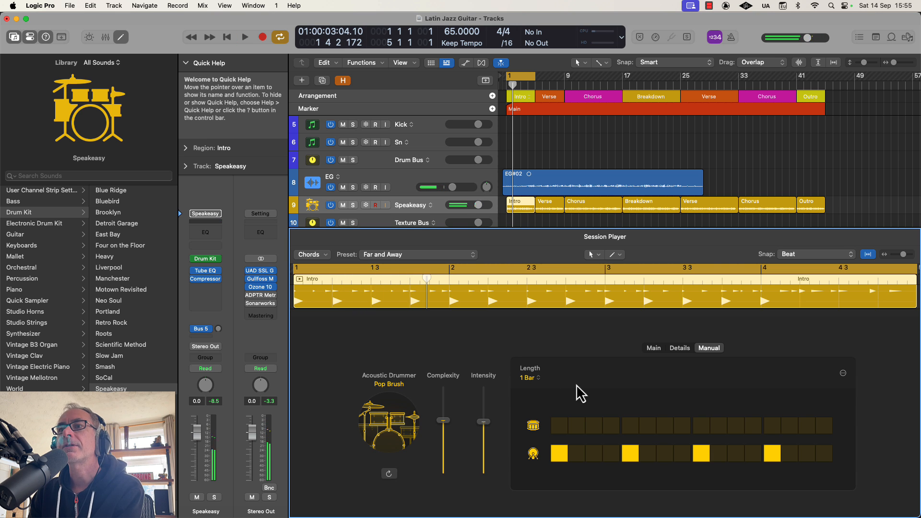
- Set the Intro's manual snare hits to steps 3, 6 and 12 and kick hits to 1, 5, 8 and 15, auditioning the pattern
{"action": "left_click", "coordinate": [593, 425]}
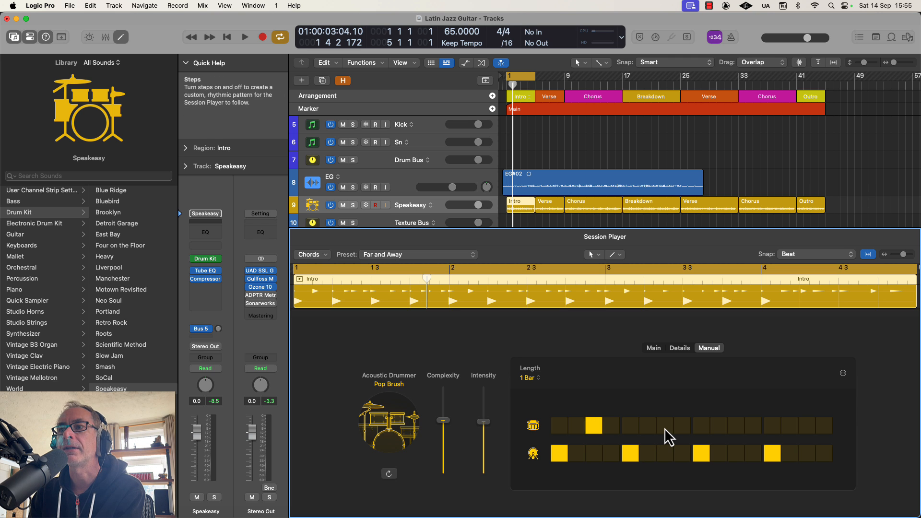
{"action": "key", "text": "space"}
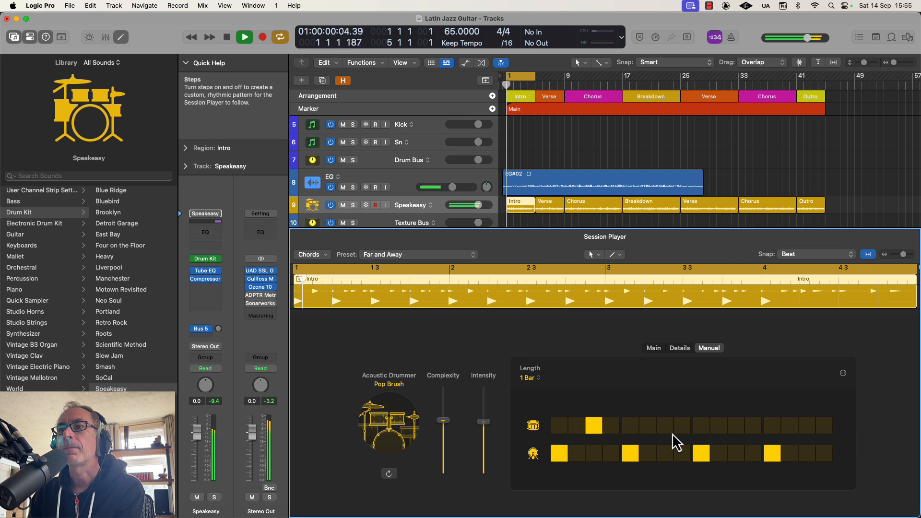
{"action": "key", "text": "space"}
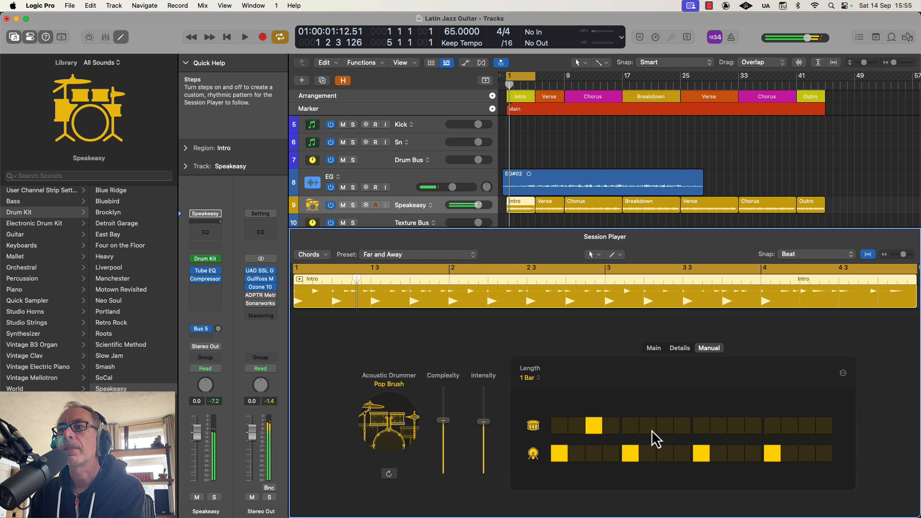
{"action": "left_click", "coordinate": [650, 427]}
{"action": "key", "text": "space"}
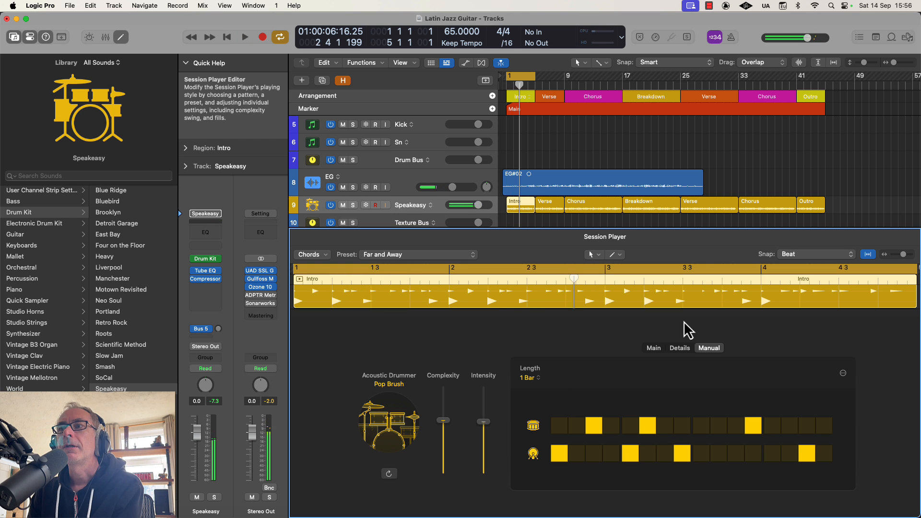
- Shift the Intro drummer's Feel slightly towards Push, reduce Humanize, and audition it with lower Complexity and Intensity
{"action": "left_click", "coordinate": [678, 349]}
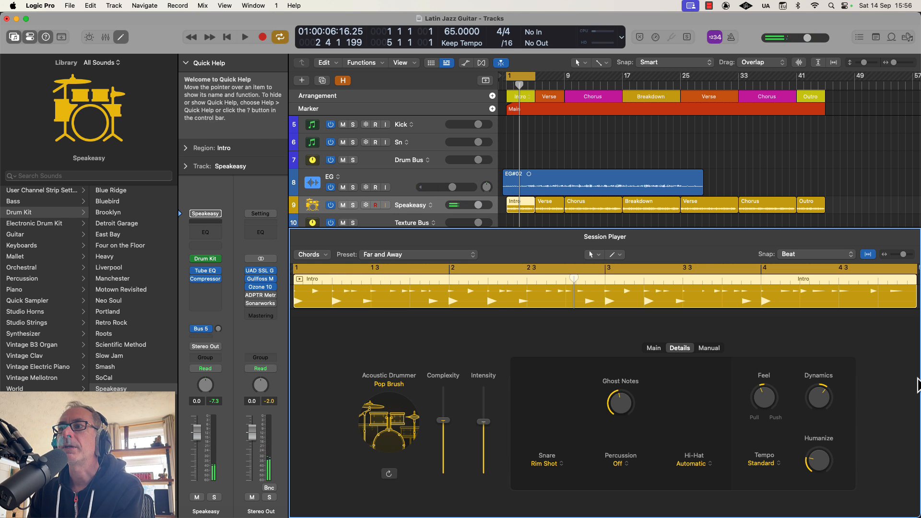
{"action": "mouse_move", "coordinate": [813, 398]}
{"action": "left_click_drag", "start_coordinate": [761, 390], "coordinate": [760, 378]}
{"action": "left_click_drag", "start_coordinate": [827, 464], "coordinate": [812, 473]}
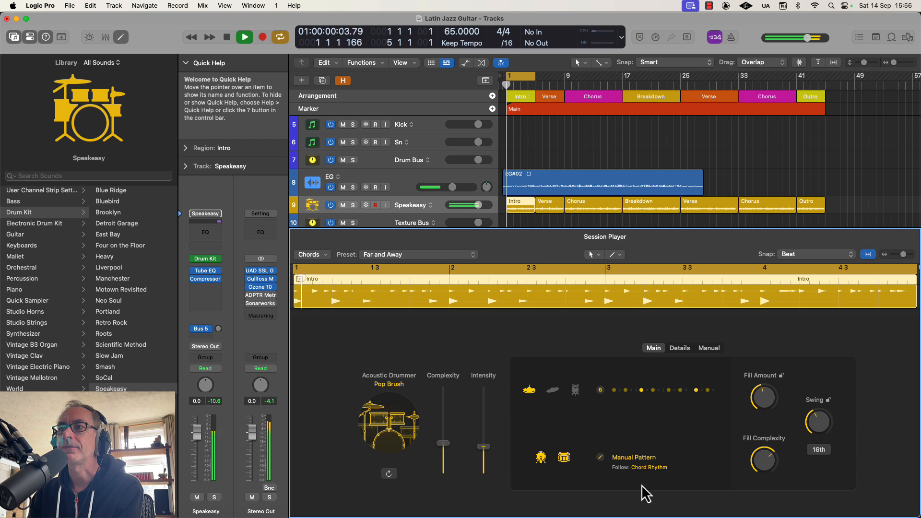
{"action": "key", "text": "space"}
- Simplify the Intro groove with Ghost Notes at 0 %, Fill Amount at its minimum and Swing at 50 %
{"action": "left_click", "coordinate": [678, 349]}
{"action": "left_click_drag", "start_coordinate": [625, 406], "coordinate": [625, 446]}
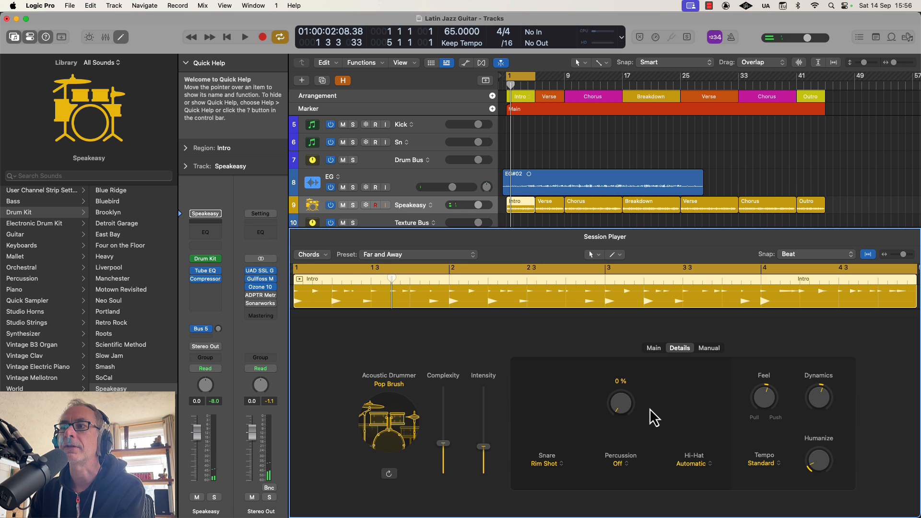
{"action": "left_click", "coordinate": [654, 348]}
{"action": "left_click_drag", "start_coordinate": [767, 399], "coordinate": [751, 432]}
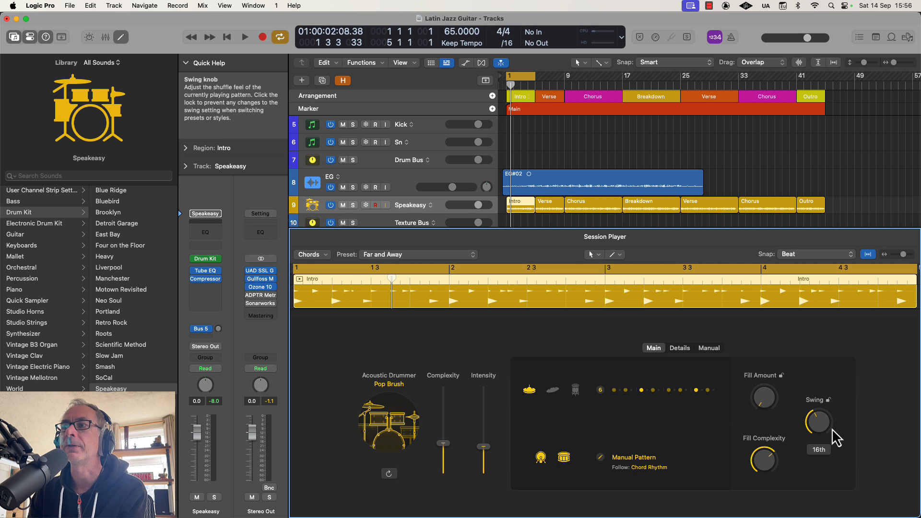
{"action": "left_click_drag", "start_coordinate": [817, 424], "coordinate": [804, 464]}
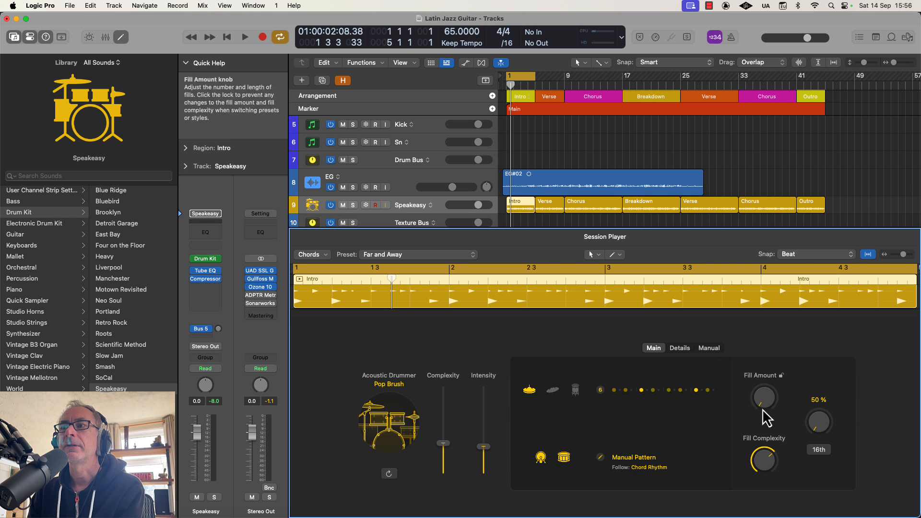
- During playback, set the Intro's manual snare hits to steps 3, 6, 10 and 15 and kick hits to 1, 5, 8, 12 and 13
{"action": "left_click", "coordinate": [709, 348]}
{"action": "key", "text": "space"}
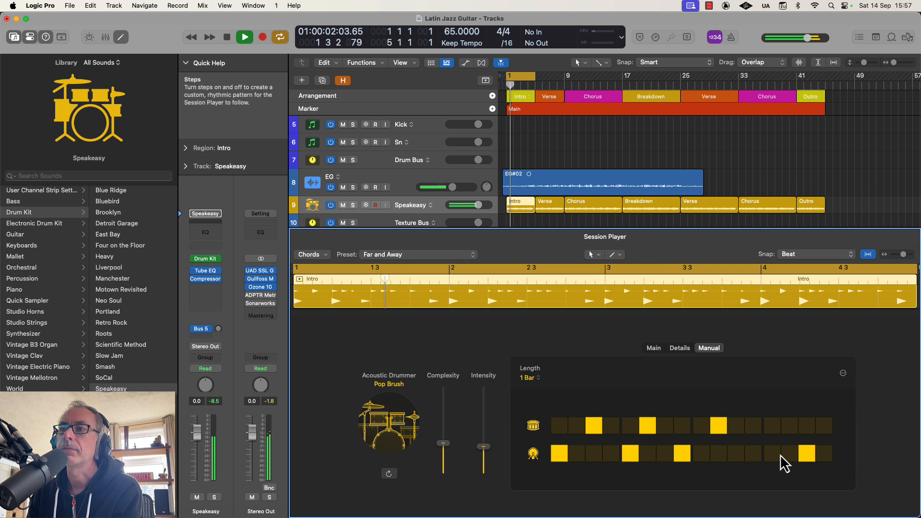
{"action": "left_click", "coordinate": [752, 453]}
{"action": "left_click", "coordinate": [772, 454]}
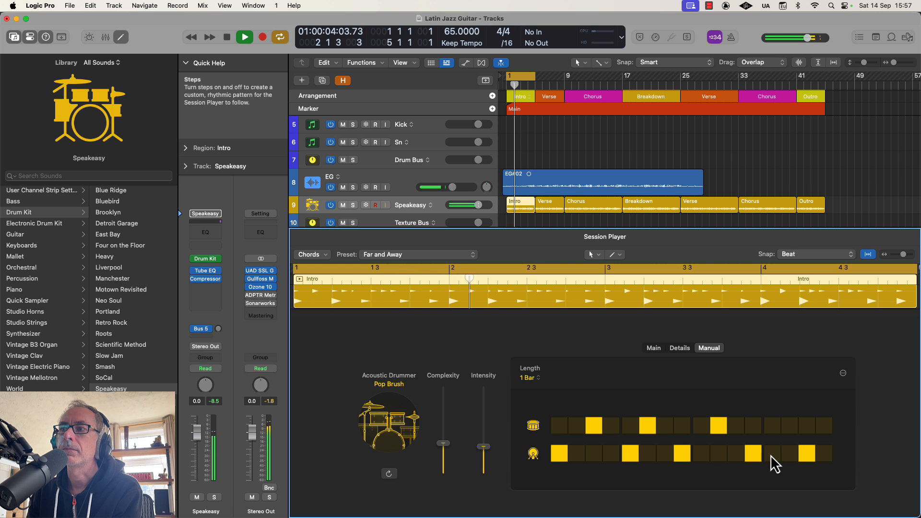
{"action": "left_click", "coordinate": [808, 452]}
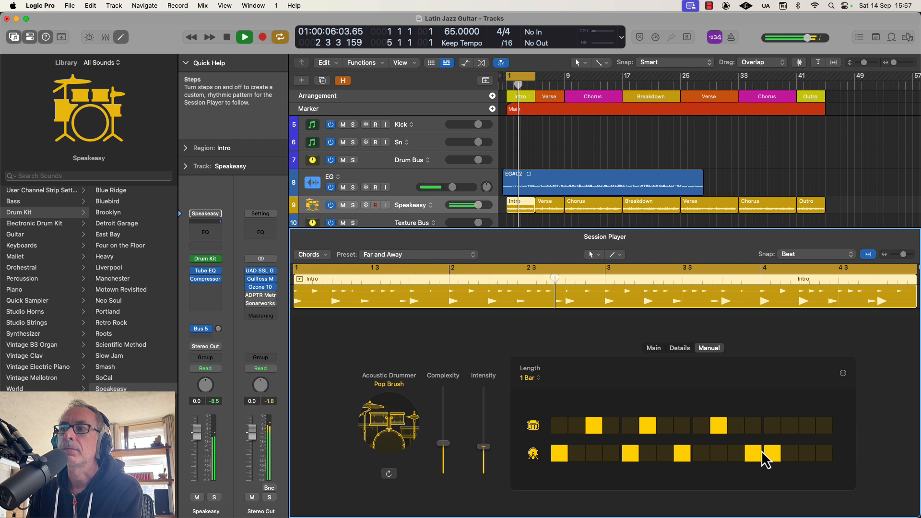
{"action": "left_click", "coordinate": [812, 426]}
{"action": "left_click", "coordinate": [818, 426]}
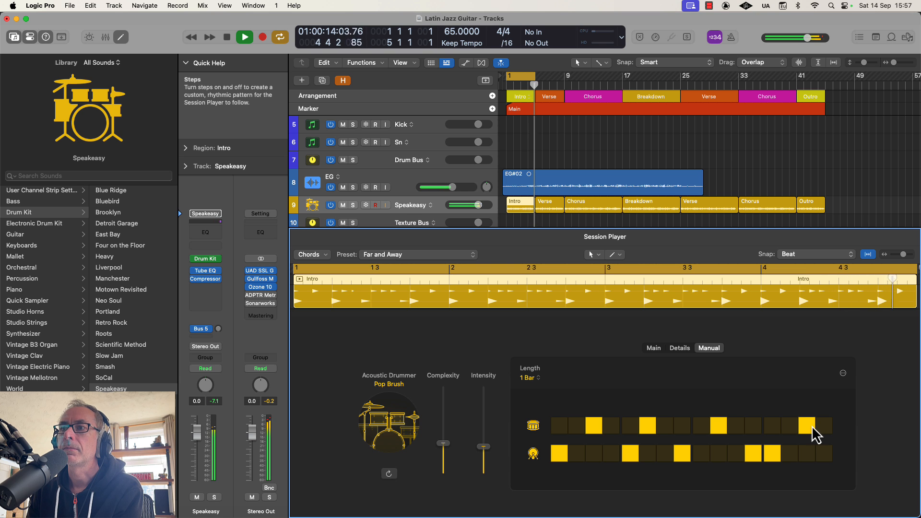
- Choose rhythmic pattern 4 for the Intro's cymbal part and audition it, stopping playback at the end
{"action": "left_click", "coordinate": [655, 349]}
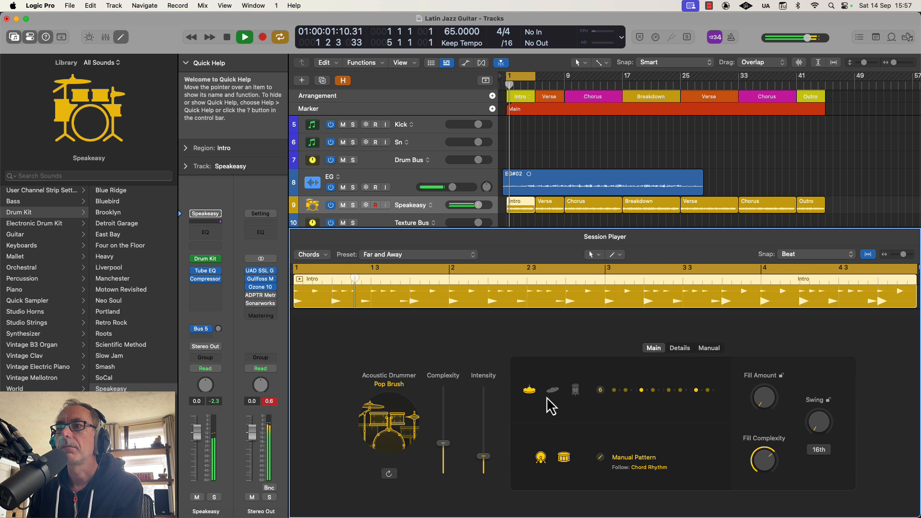
{"action": "left_click", "coordinate": [638, 393]}
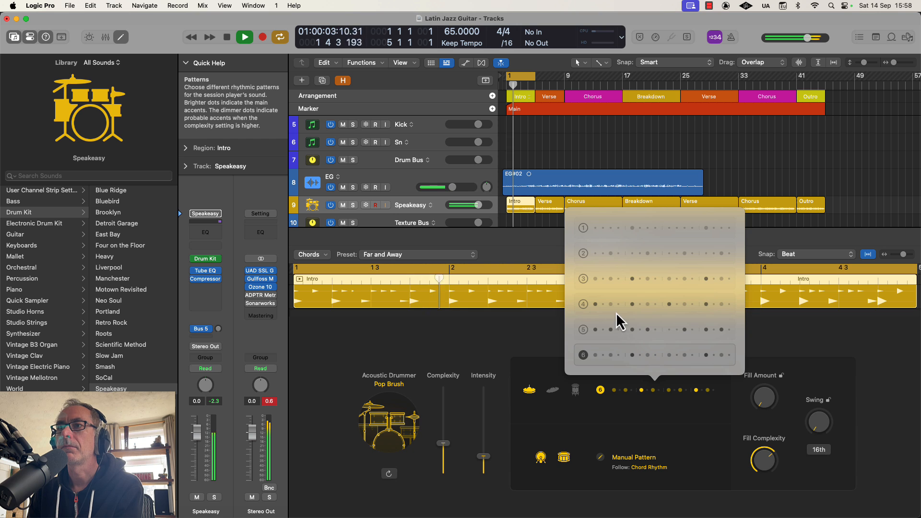
{"action": "left_click", "coordinate": [618, 304]}
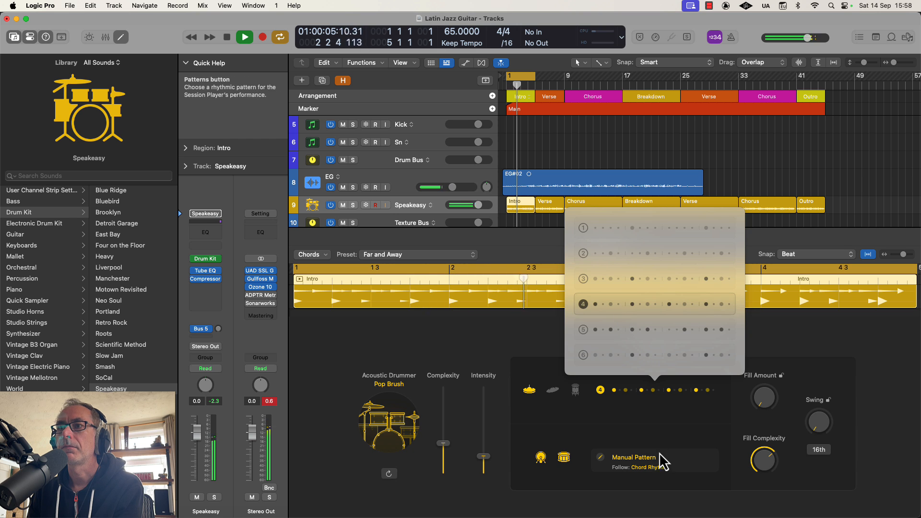
{"action": "left_click", "coordinate": [651, 415]}
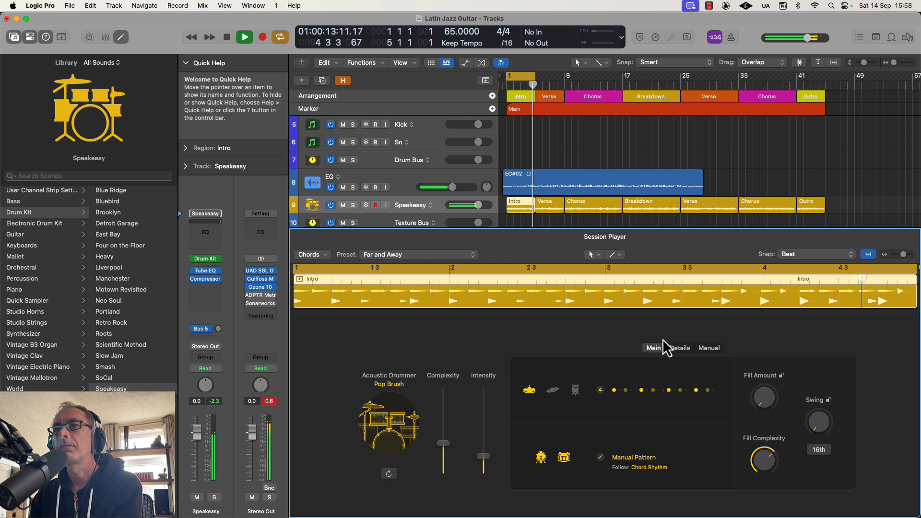
{"action": "key", "text": "space"}
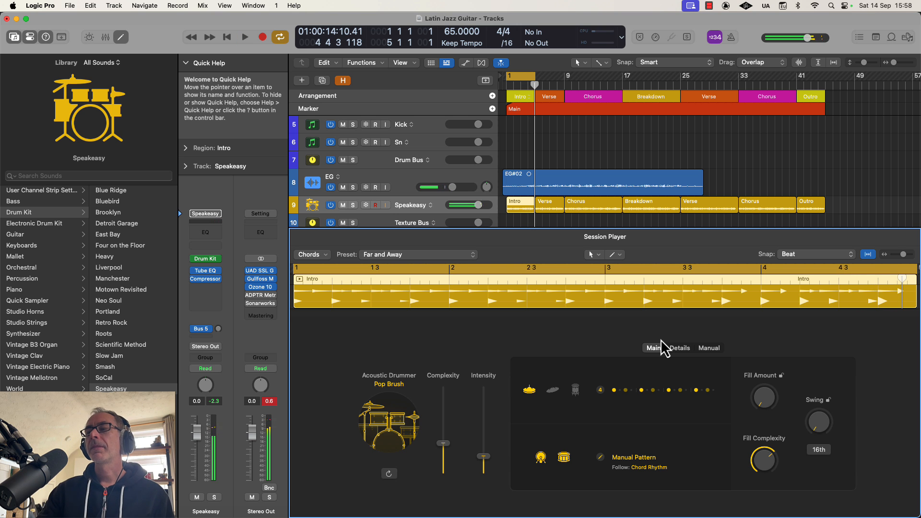